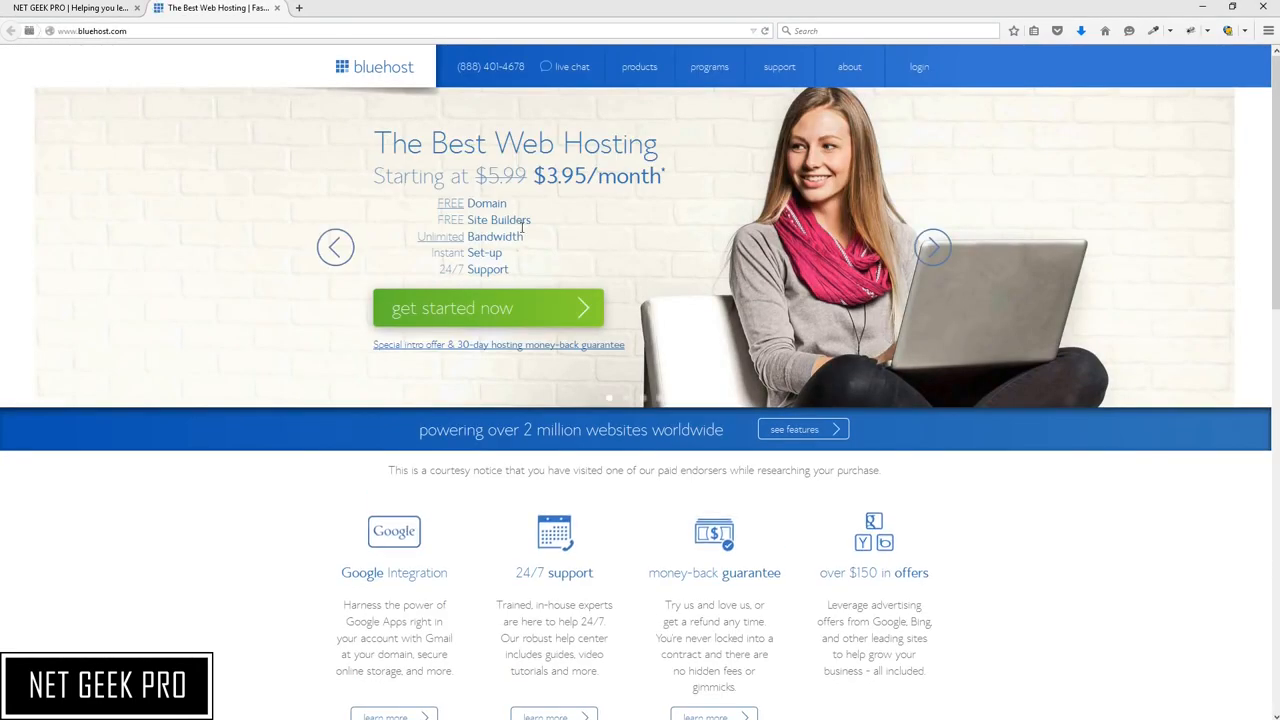
Start the web hosting sign-up and select the Plus plan.
left_click_drag(534, 177, 676, 175)
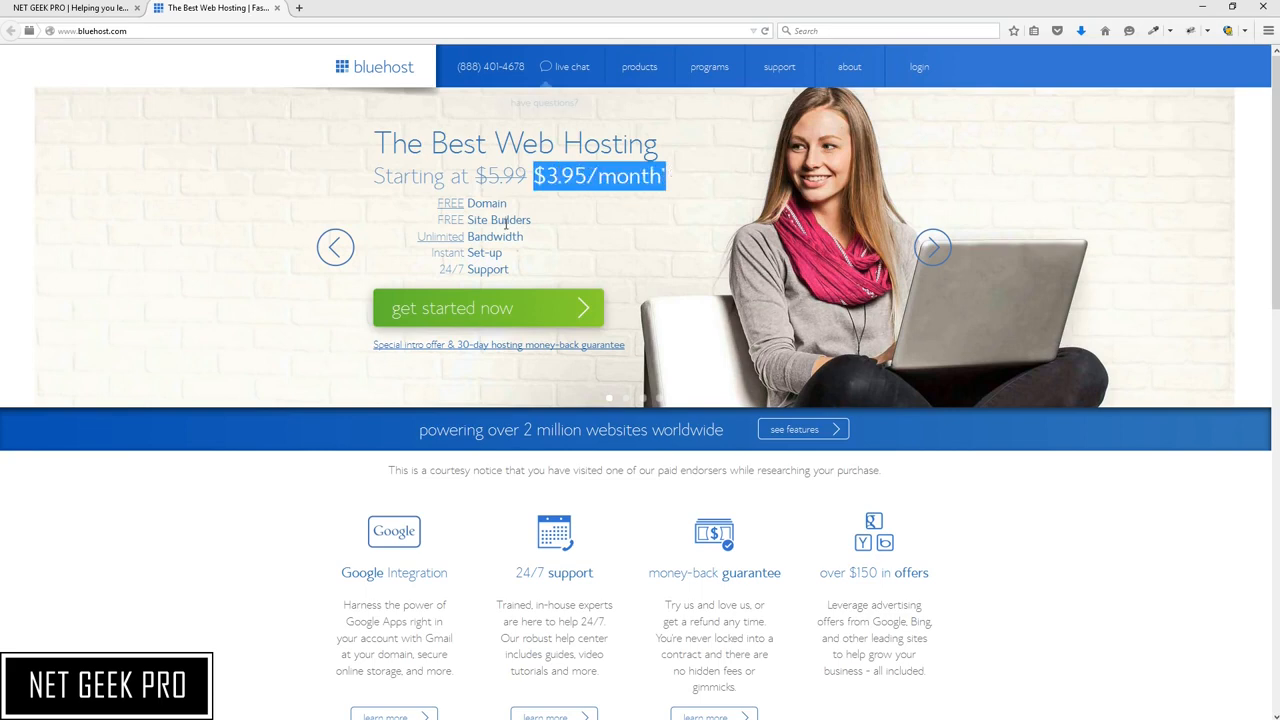
left_click_drag(509, 204, 436, 208)
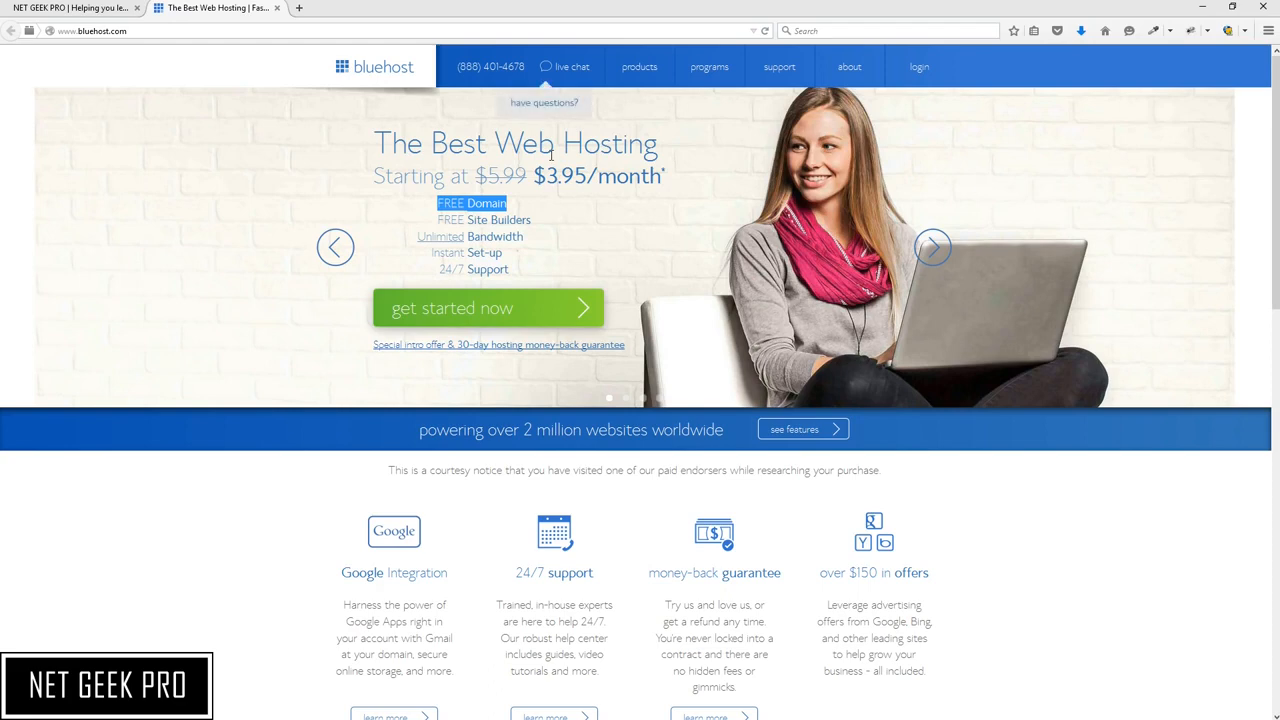
left_click(473, 322)
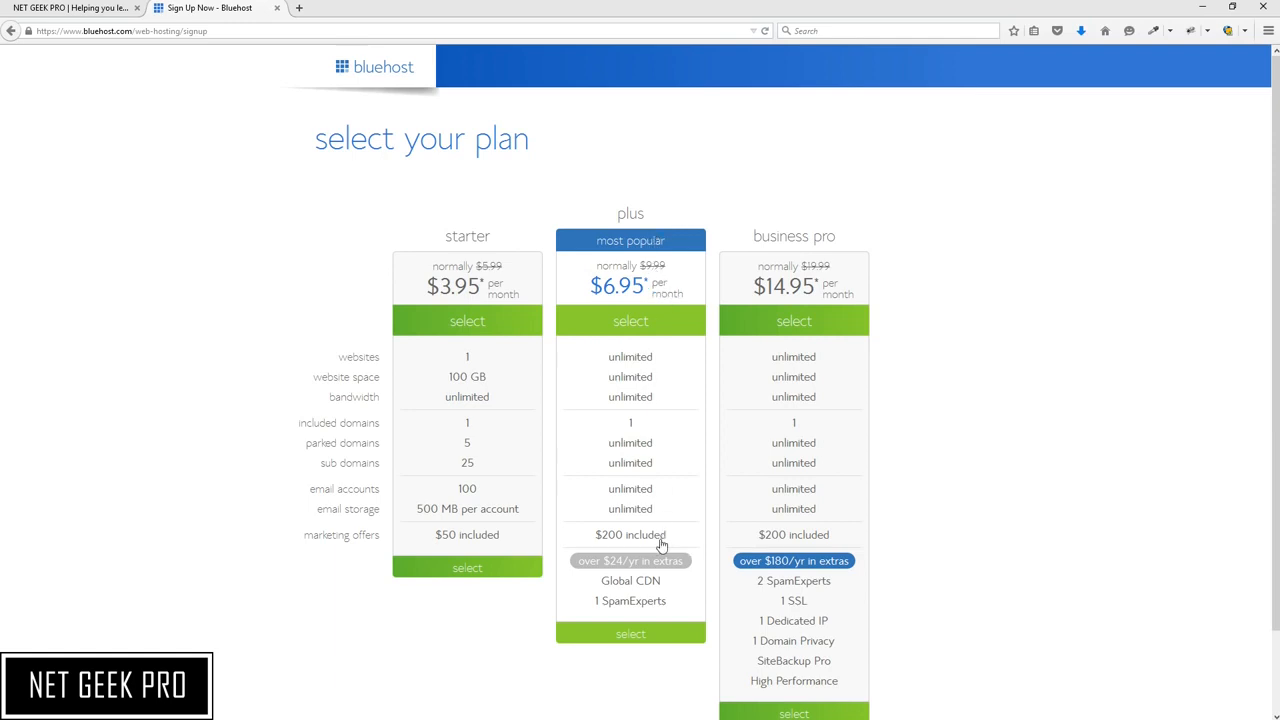
left_click(643, 638)
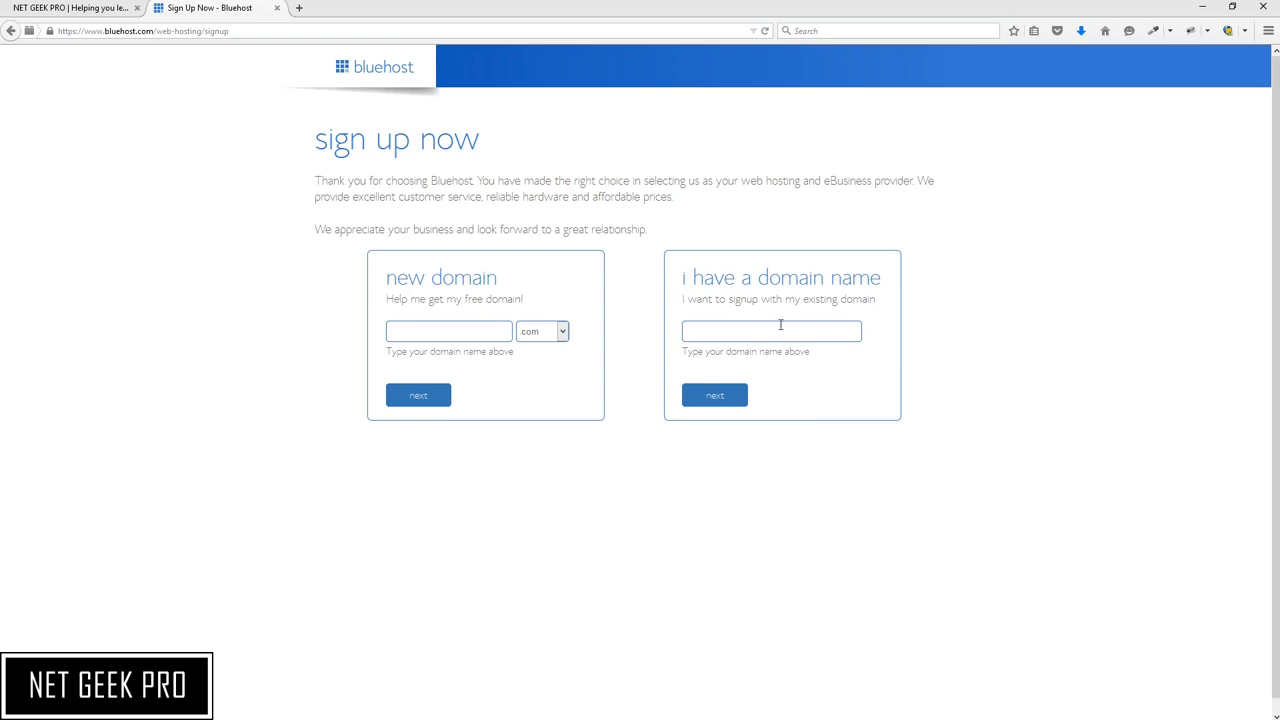
Submit netgeekpro with the .com extension as the new domain.
left_click(701, 329)
left_click(444, 333)
type("netgeekpro")
left_click(428, 407)
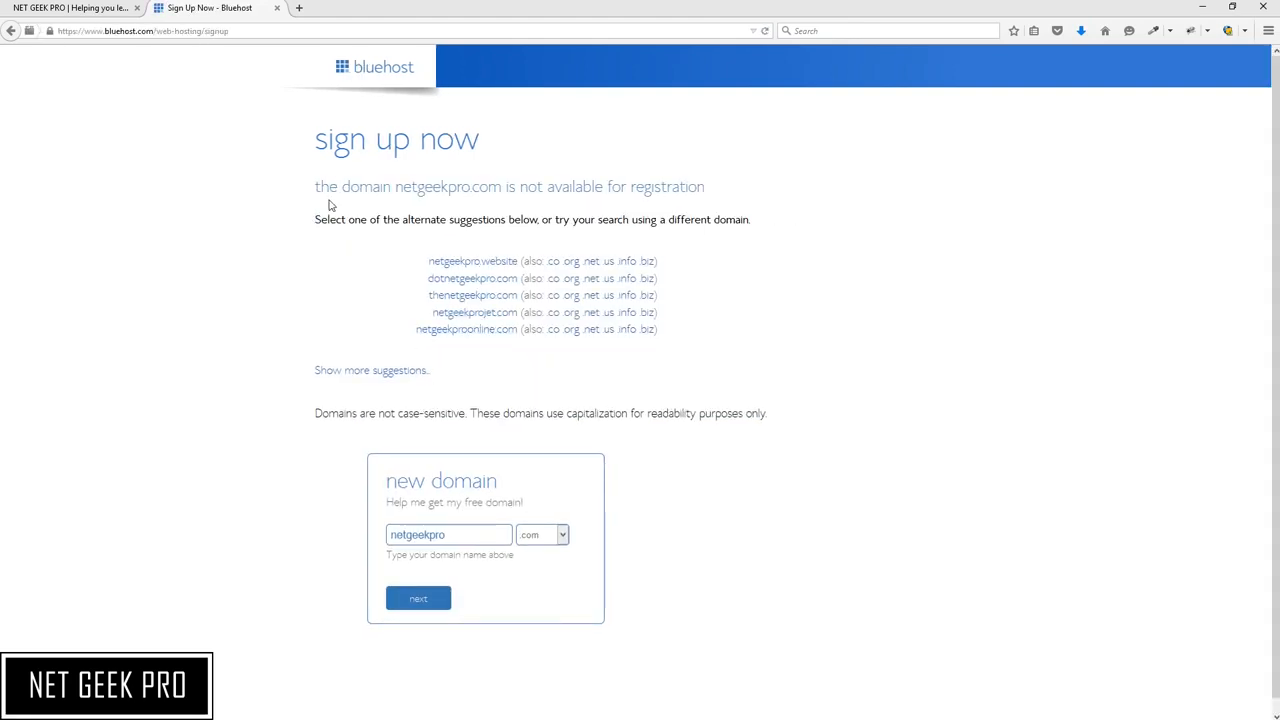
Choose the suggested alternative domain netgeekproonline.com for the new account.
left_click_drag(316, 188, 704, 196)
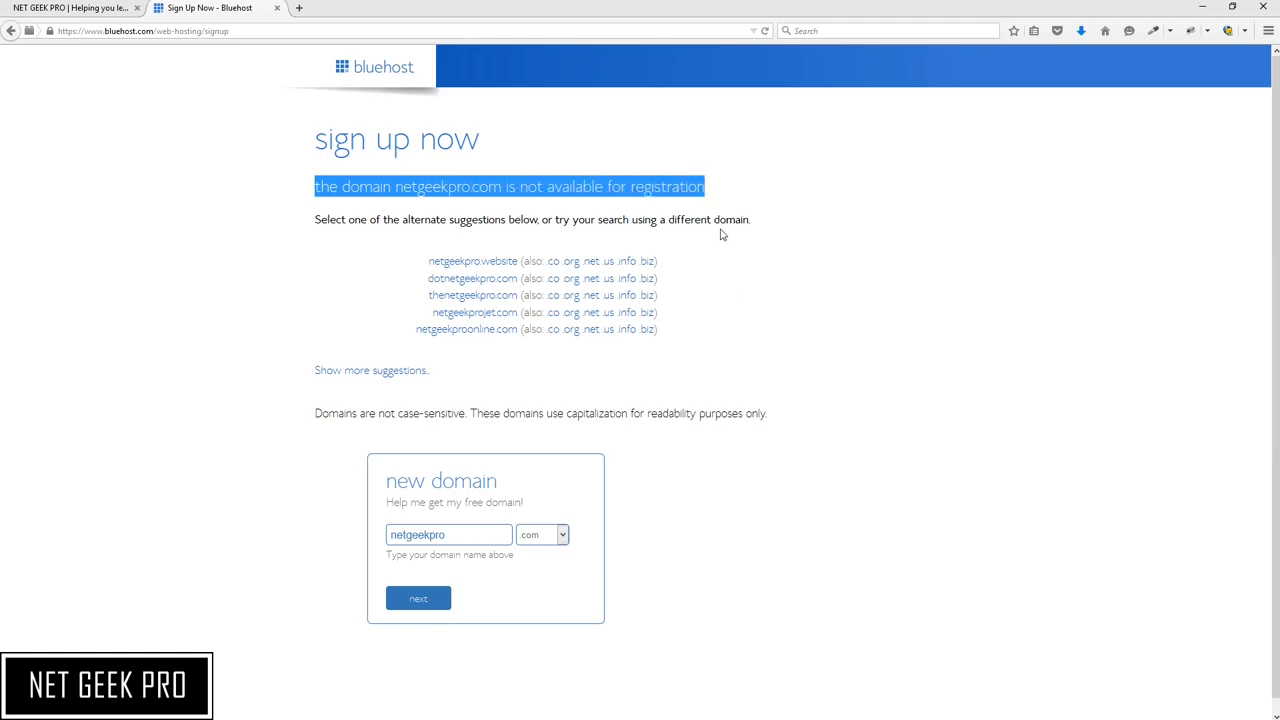
left_click(722, 234)
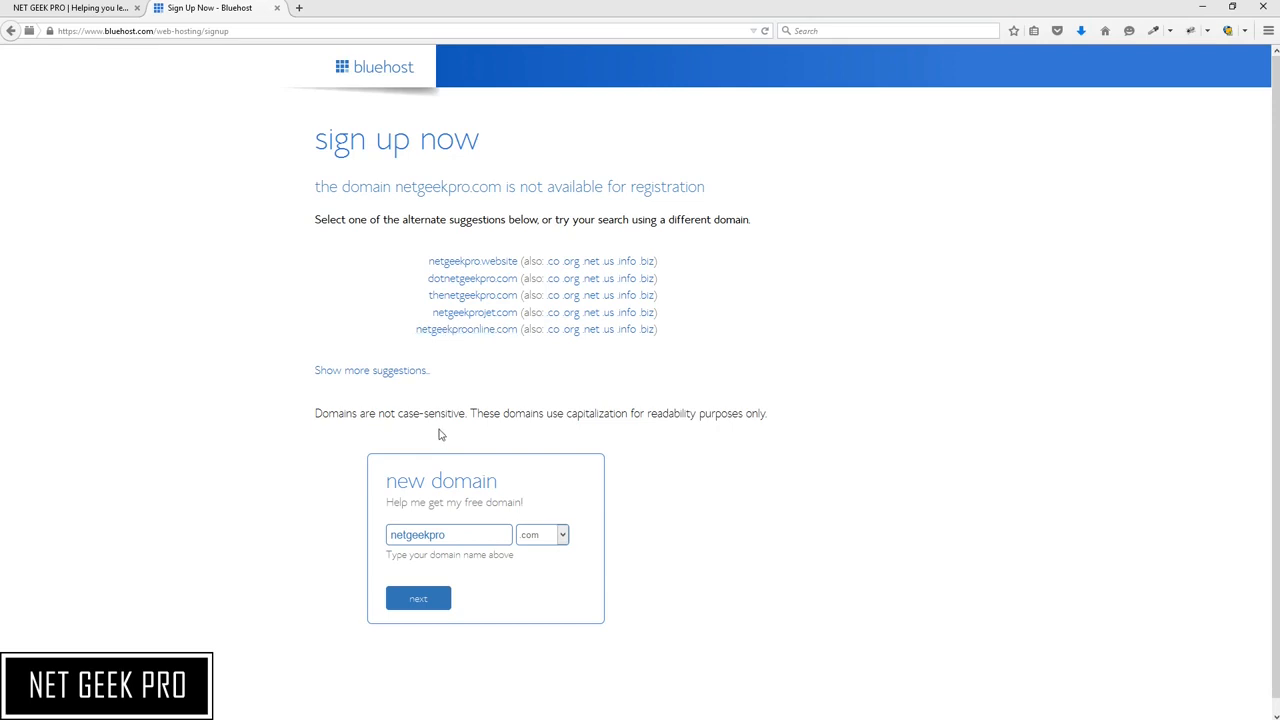
left_click_drag(466, 533, 335, 530)
left_click(471, 339)
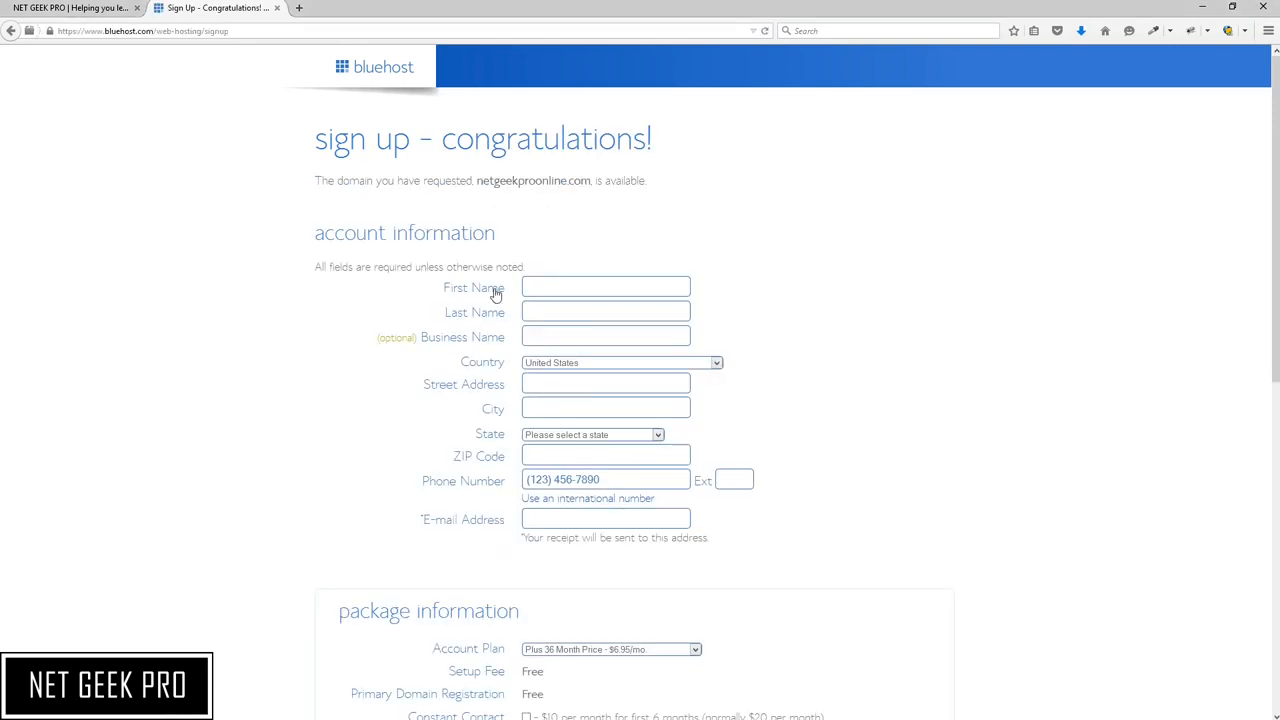
left_click_drag(477, 180, 590, 178)
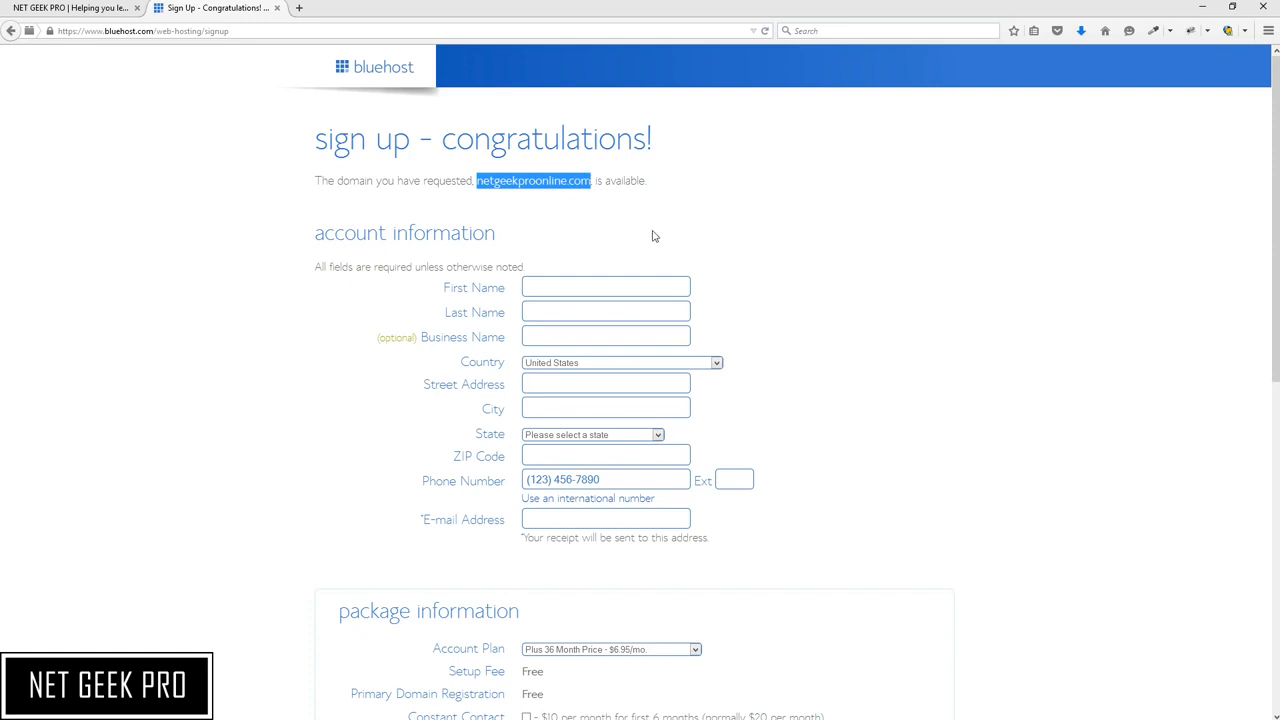
Review the account plan choices in the package information, keeping the Plus 36-month plan.
scroll(652, 236, "down", 3)
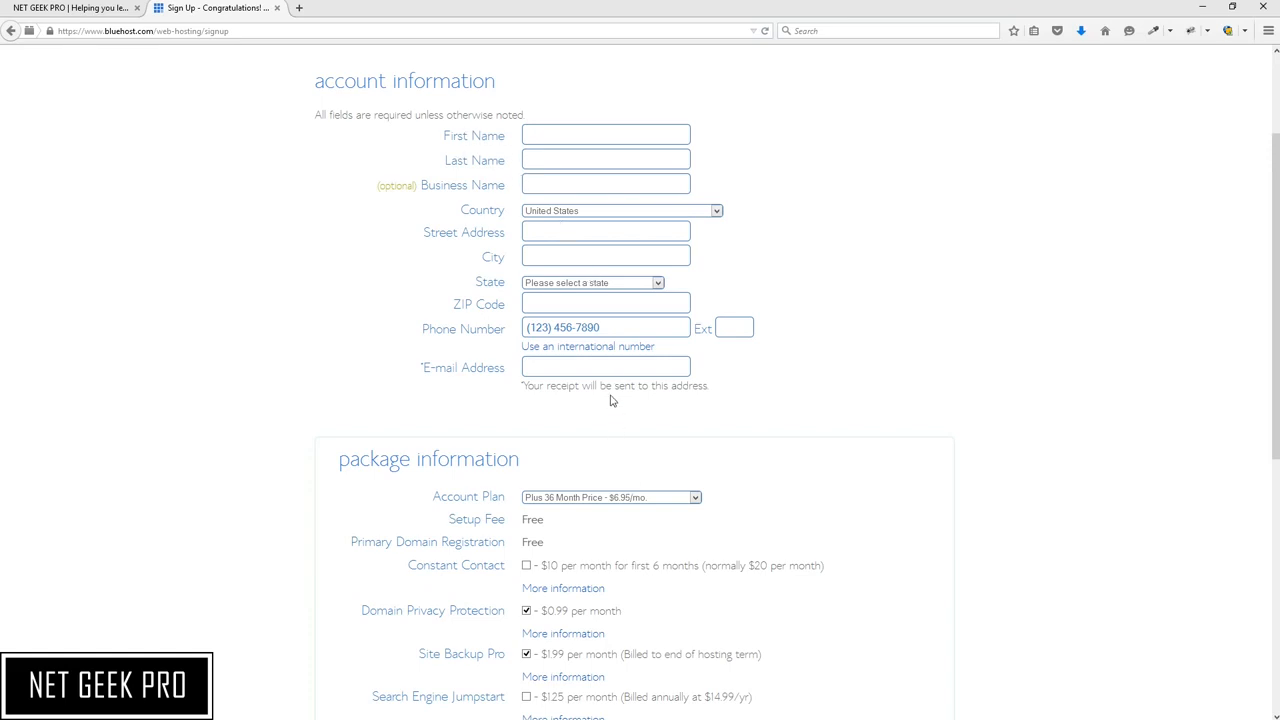
scroll(847, 474, "down", 2)
scroll(847, 474, "down", 5)
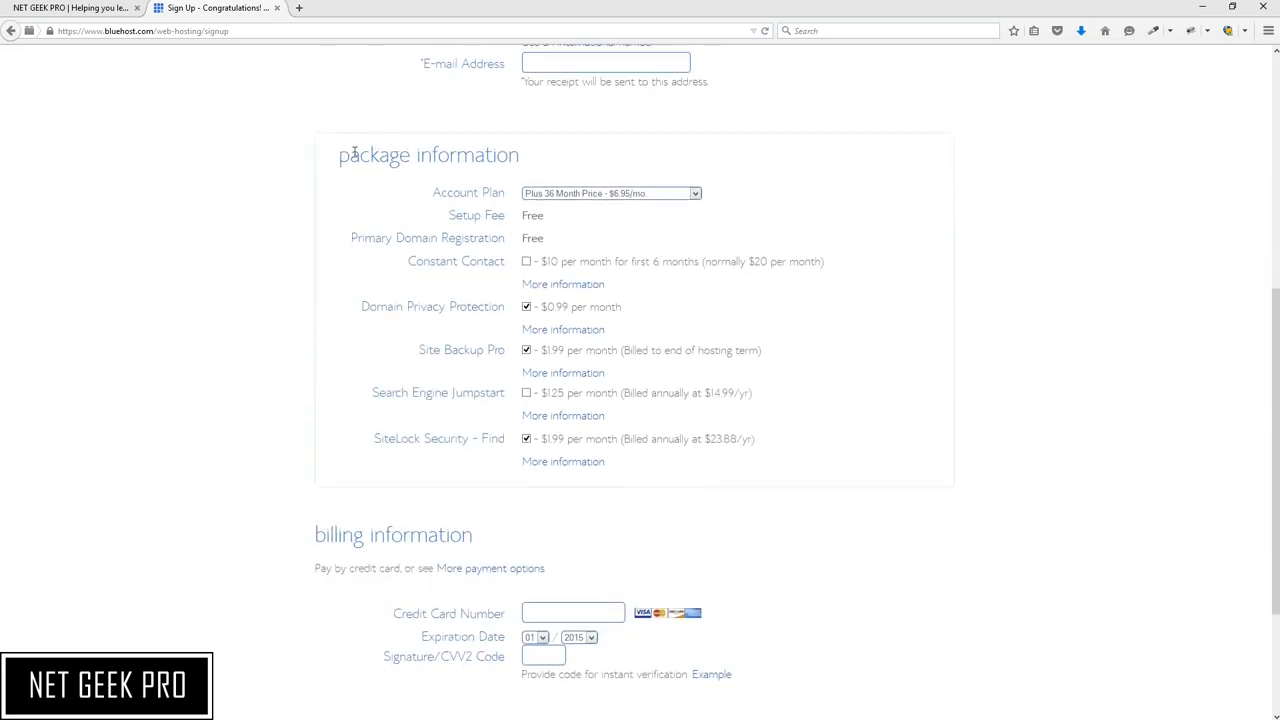
left_click_drag(340, 157, 521, 152)
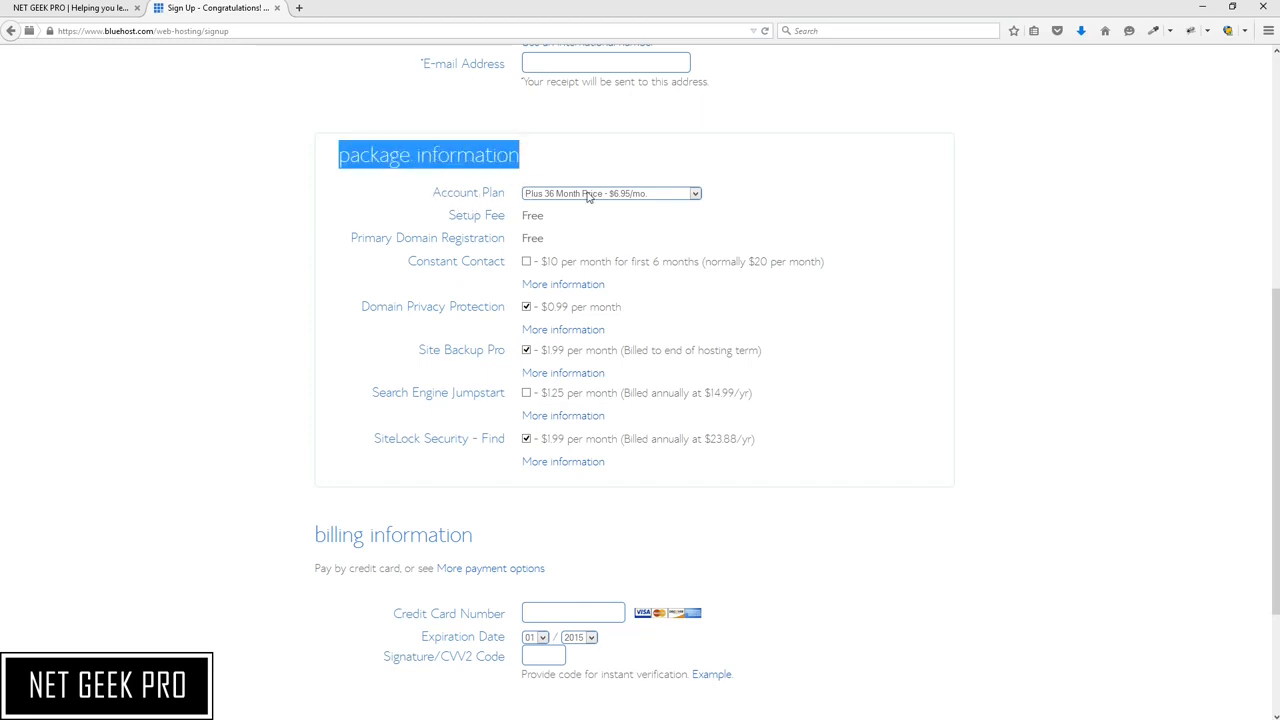
left_click(665, 197)
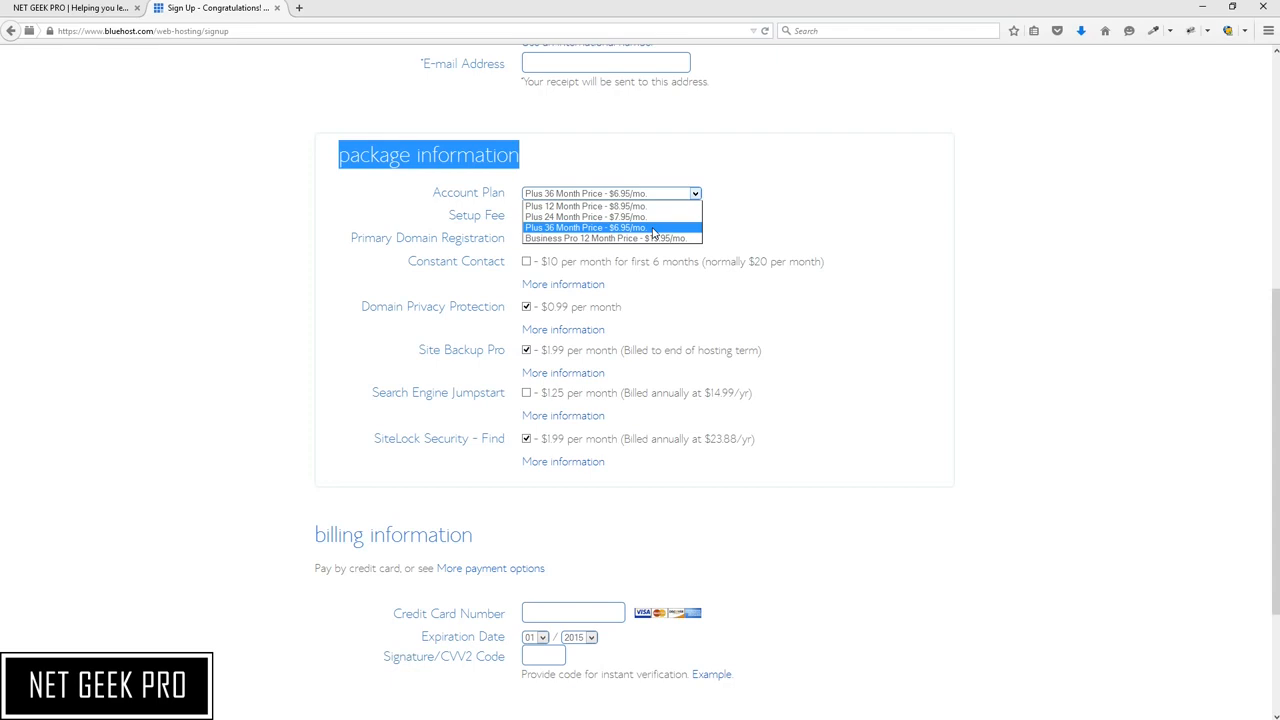
left_click(818, 229)
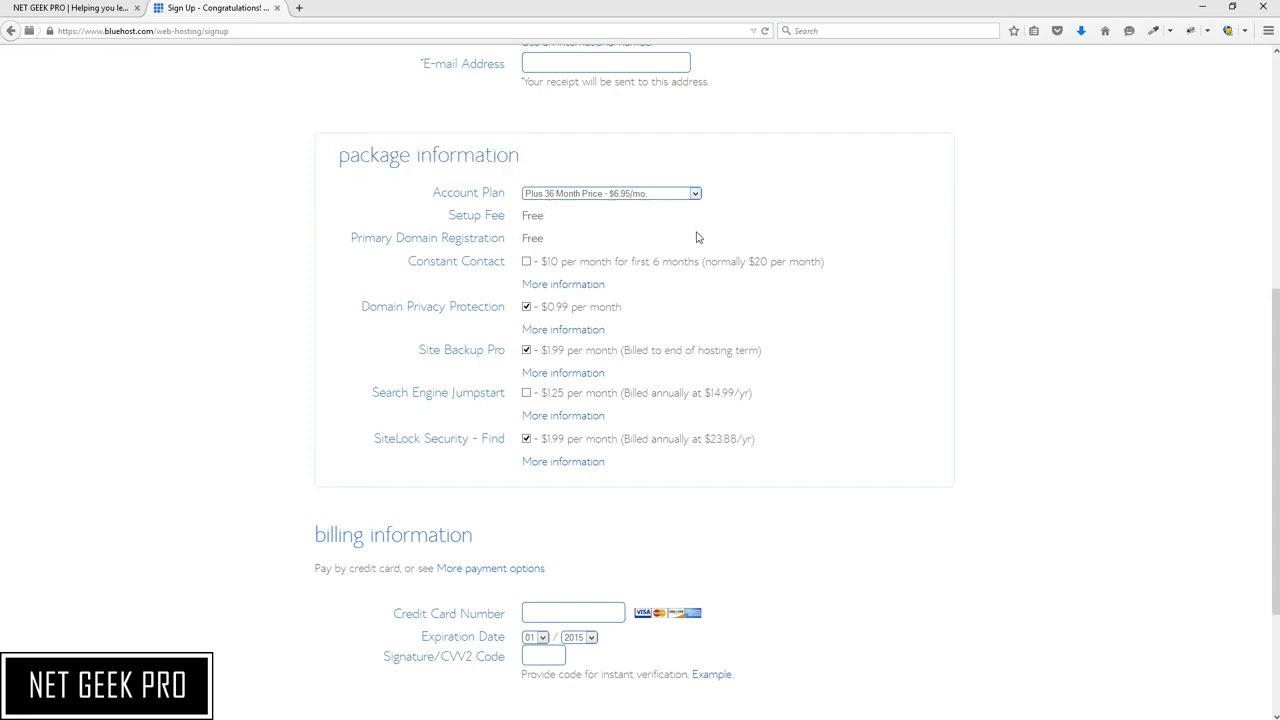
Remove Domain Privacy Protection, Site Backup Pro and SiteLock Security from the package.
left_click_drag(522, 214, 548, 217)
left_click_drag(523, 238, 563, 242)
left_click(526, 308)
left_click(526, 351)
left_click(527, 439)
Show more payment options in the billing information and keep payment by credit card.
scroll(629, 333, "down", 3)
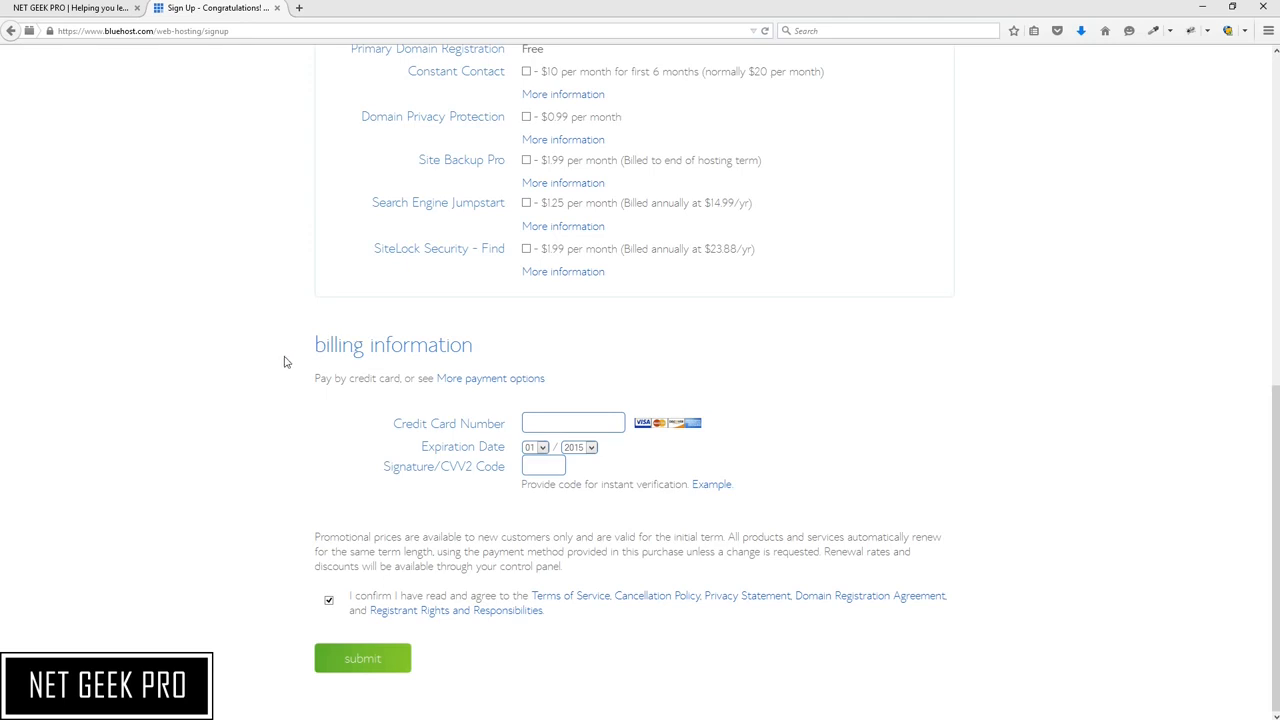
left_click(492, 380)
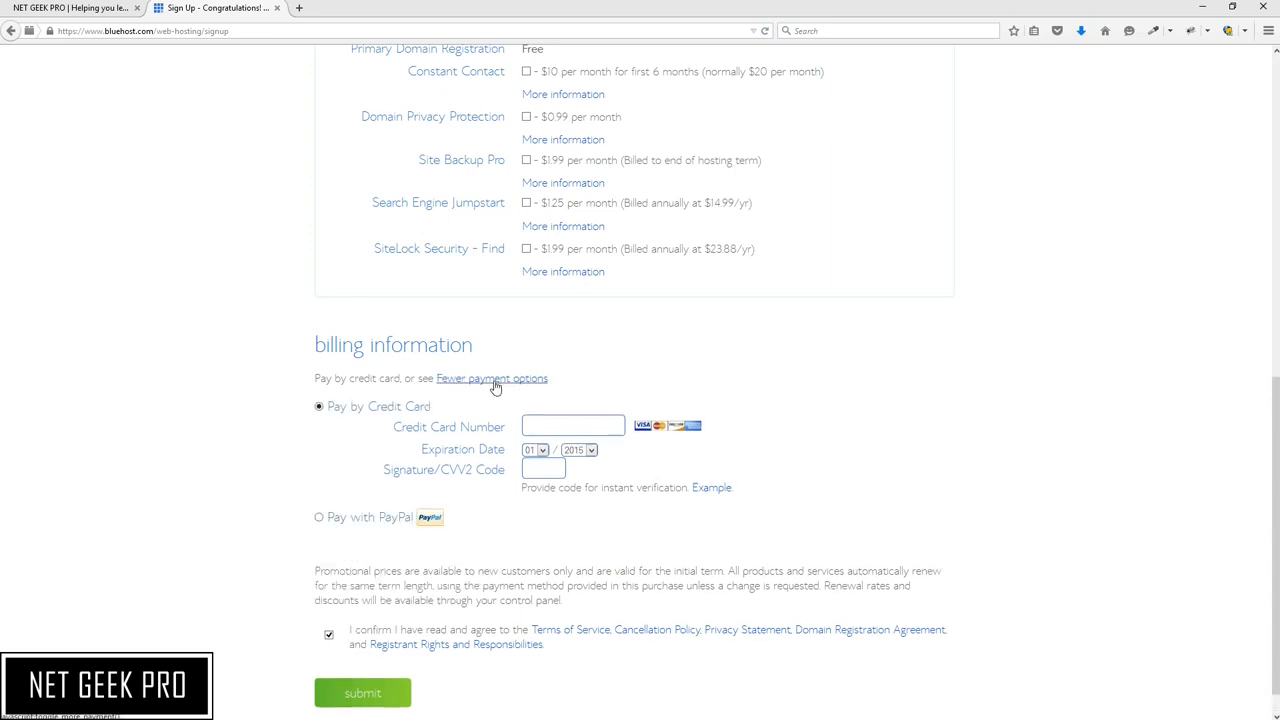
left_click(319, 518)
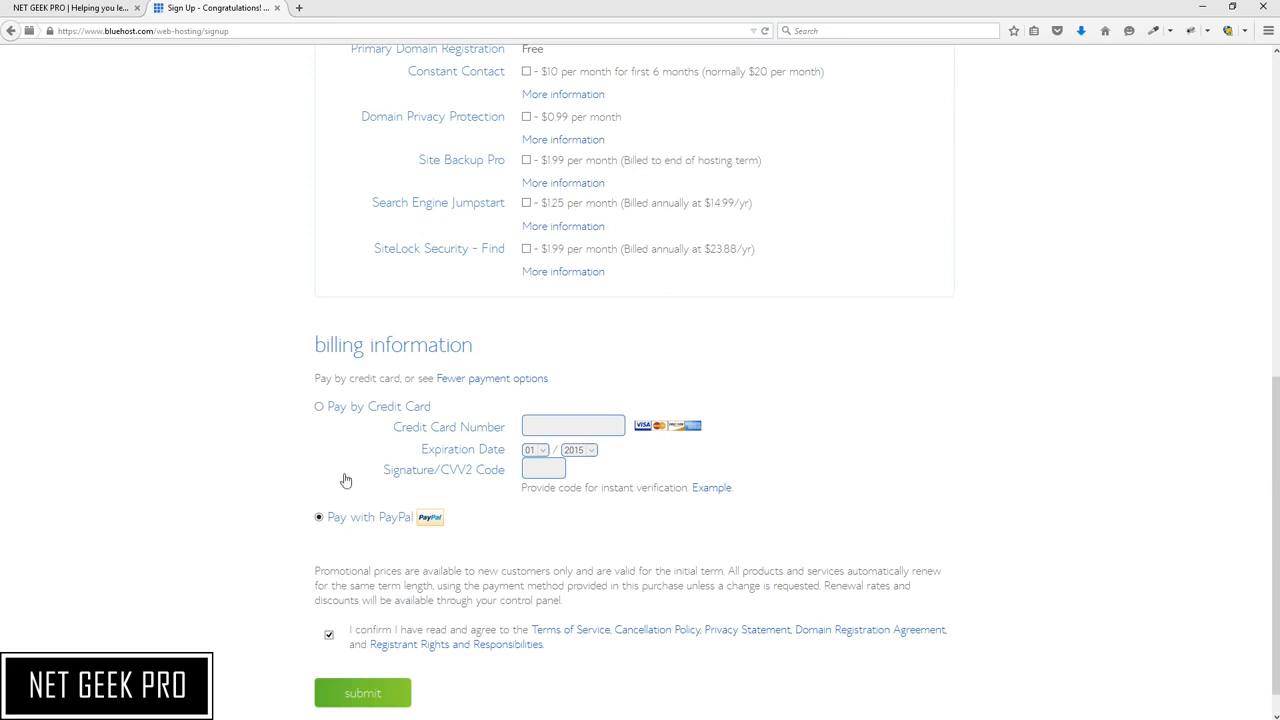
left_click(319, 408)
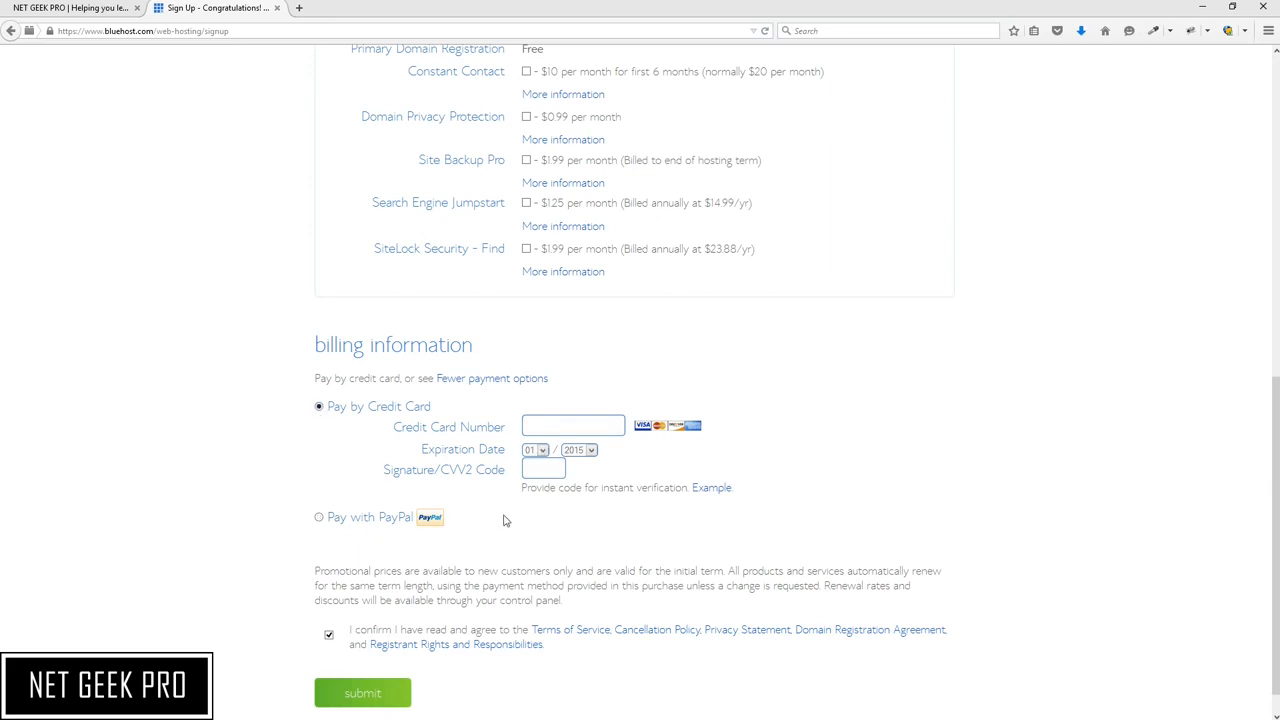
Confirm agreement to the terms of service and submit the sign-up form.
scroll(548, 502, "down", 1)
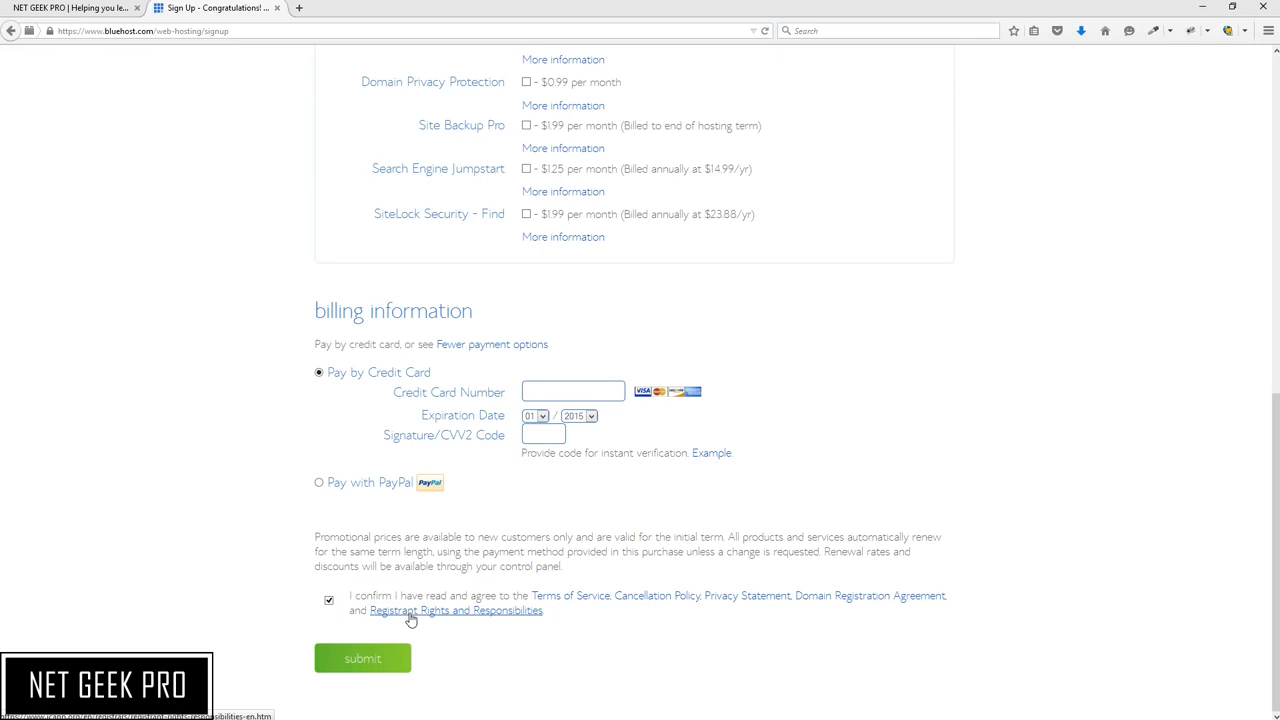
left_click(330, 601)
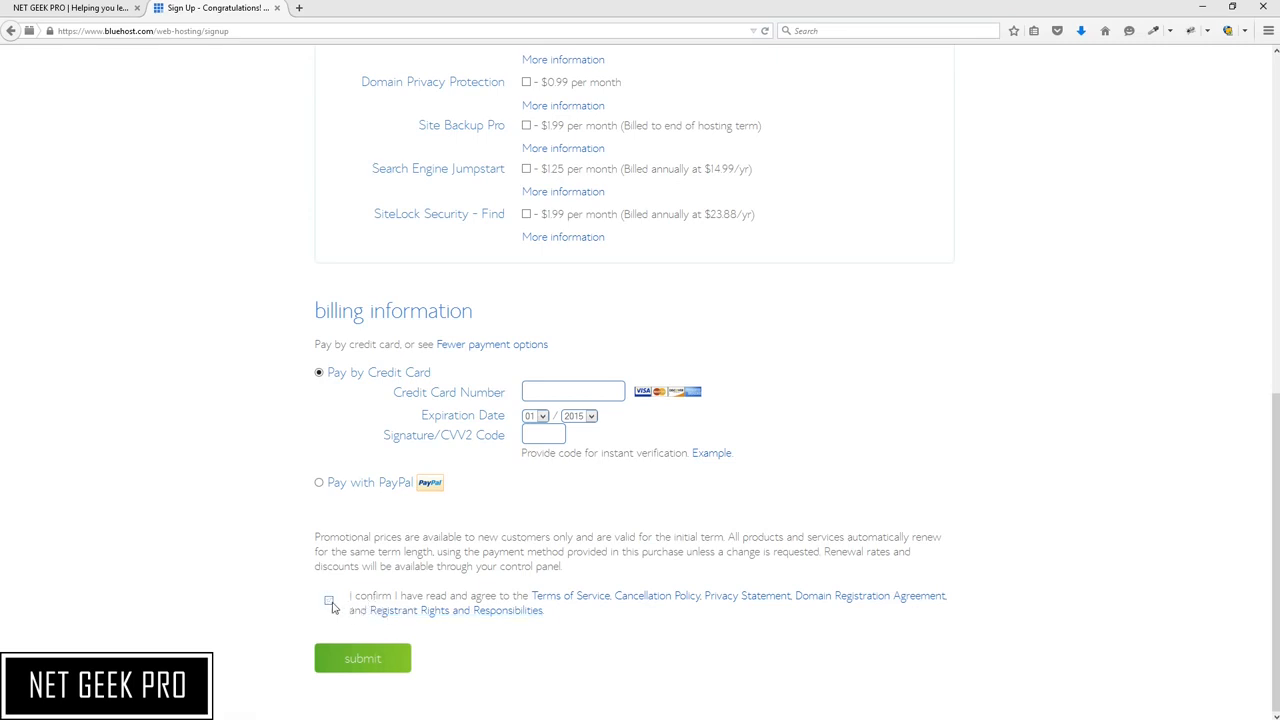
left_click(330, 601)
left_click(362, 658)
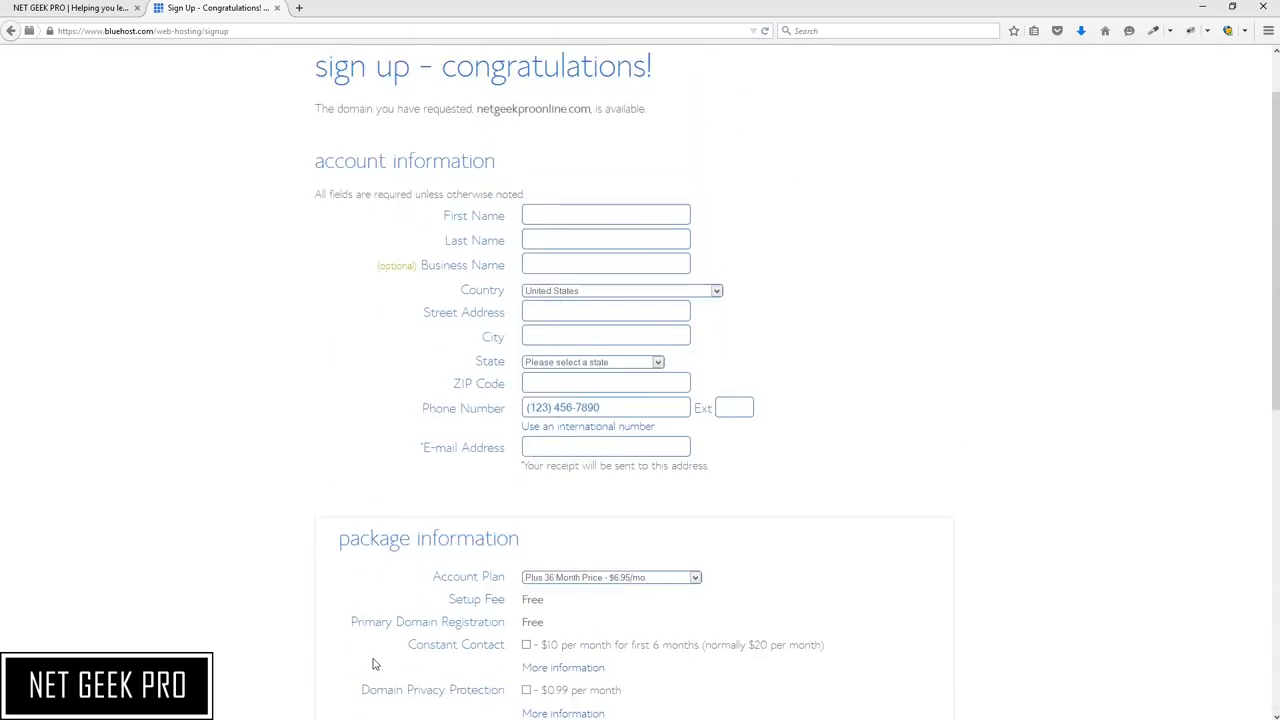
scroll(373, 663, "down", 6)
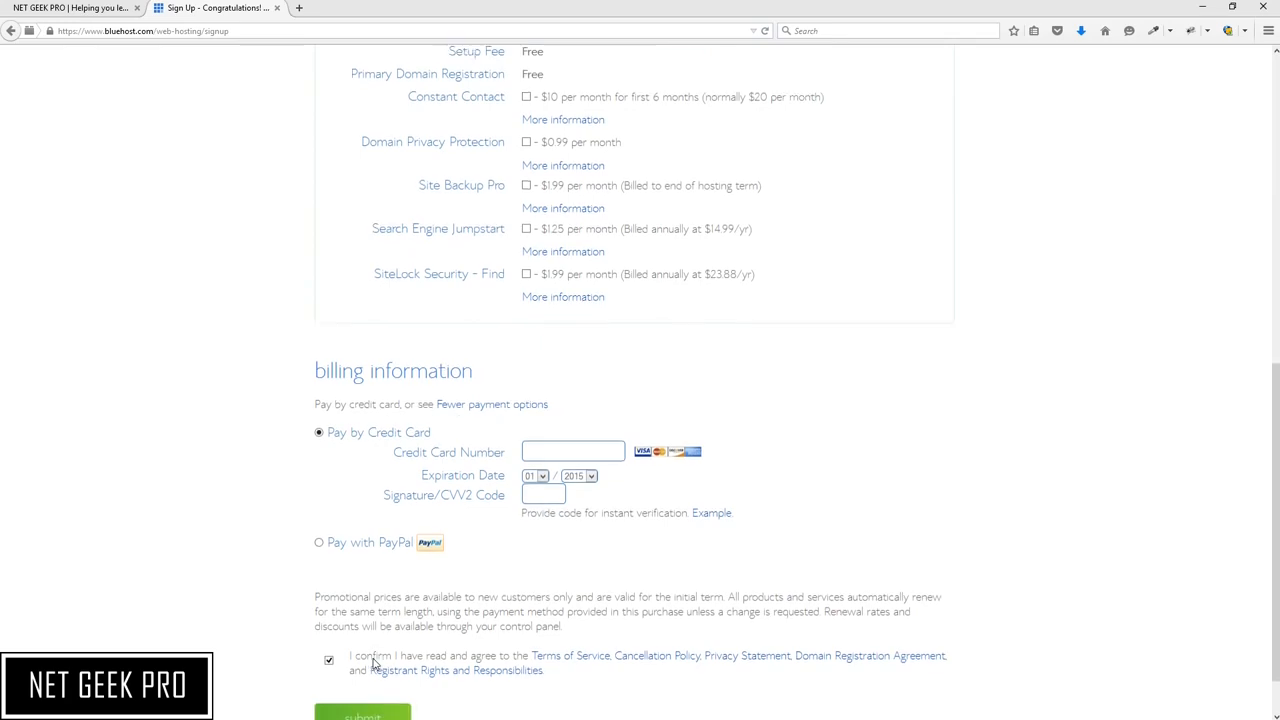
scroll(373, 663, "down", 1)
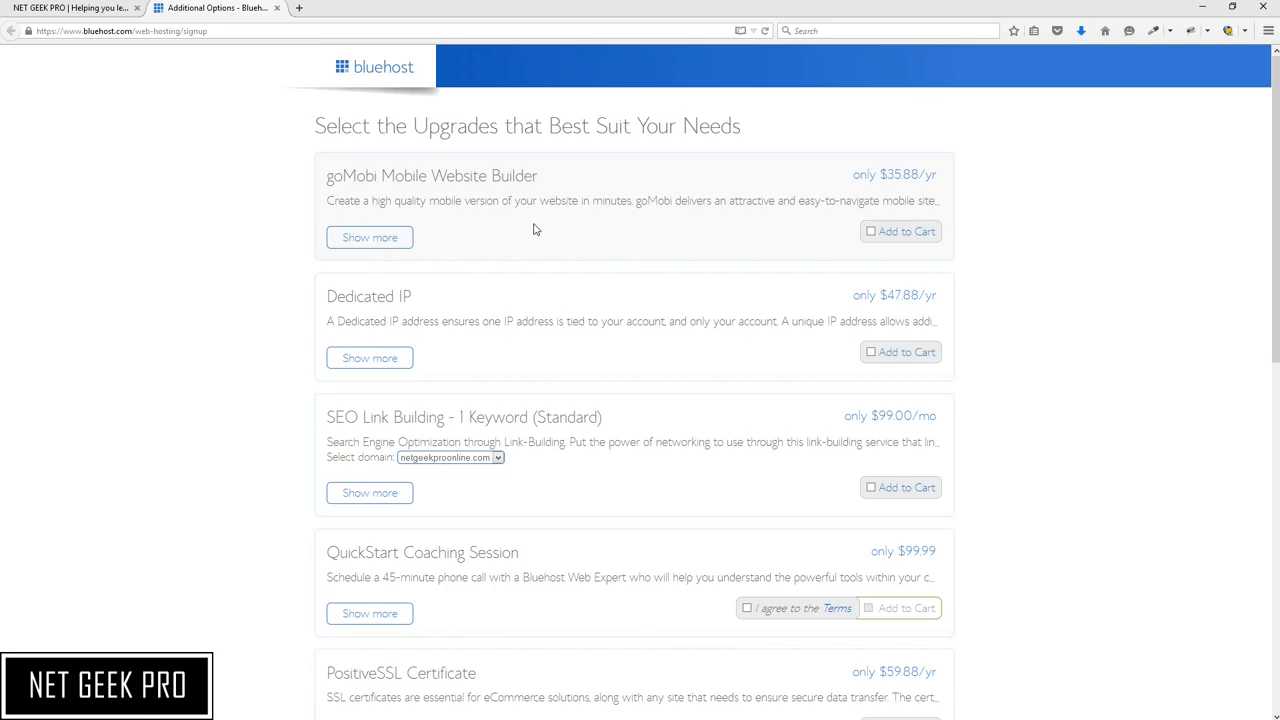
Look through the upgrade offers and complete the order without adding any of them.
scroll(533, 229, "down", 10)
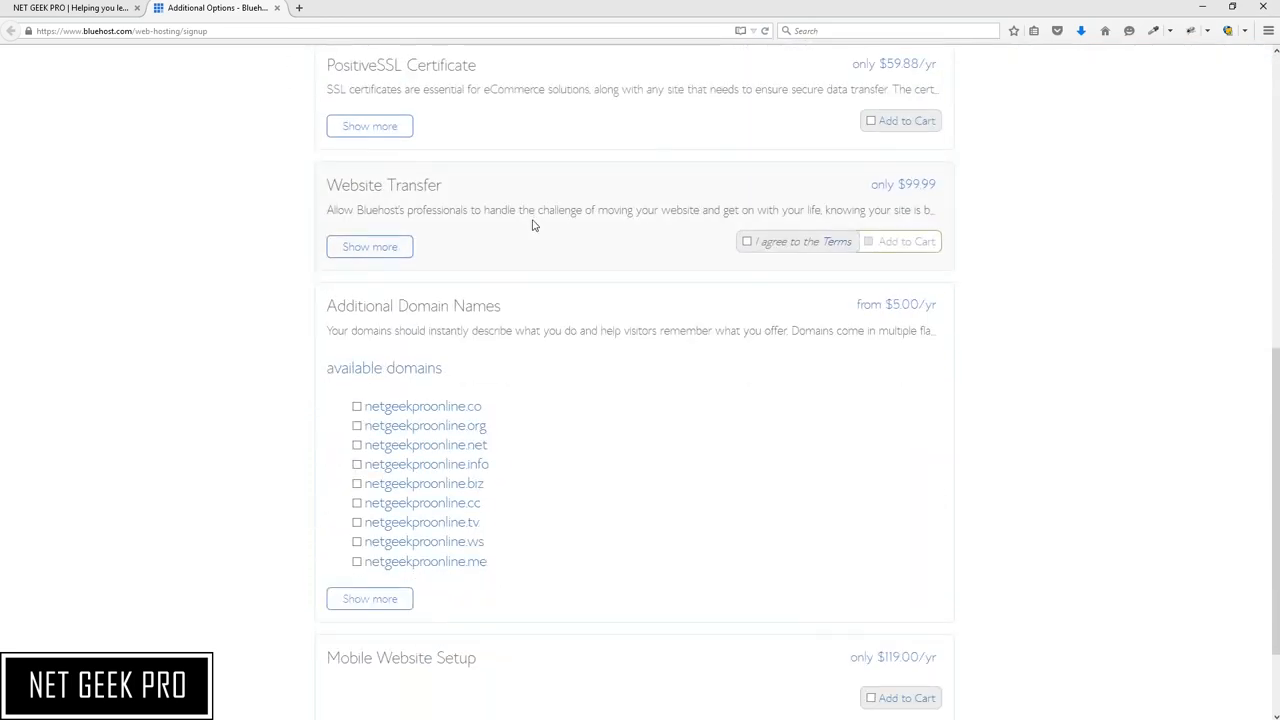
scroll(533, 226, "down", 2)
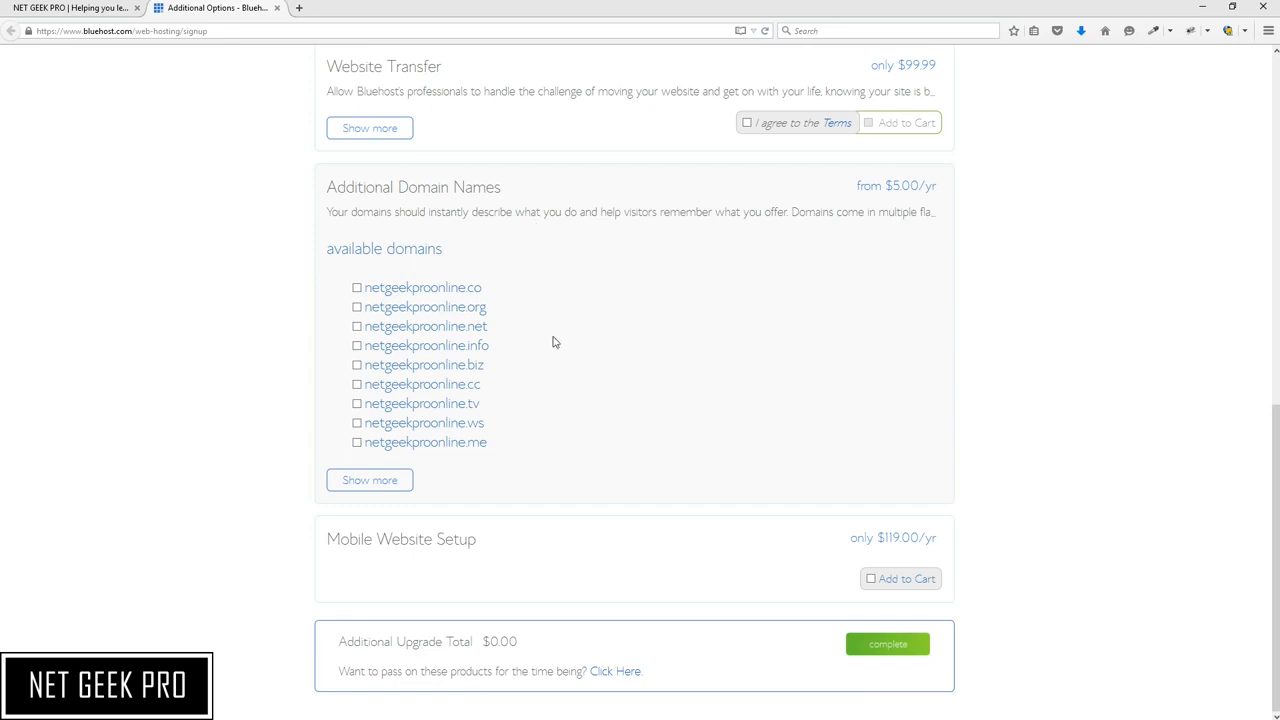
left_click(893, 645)
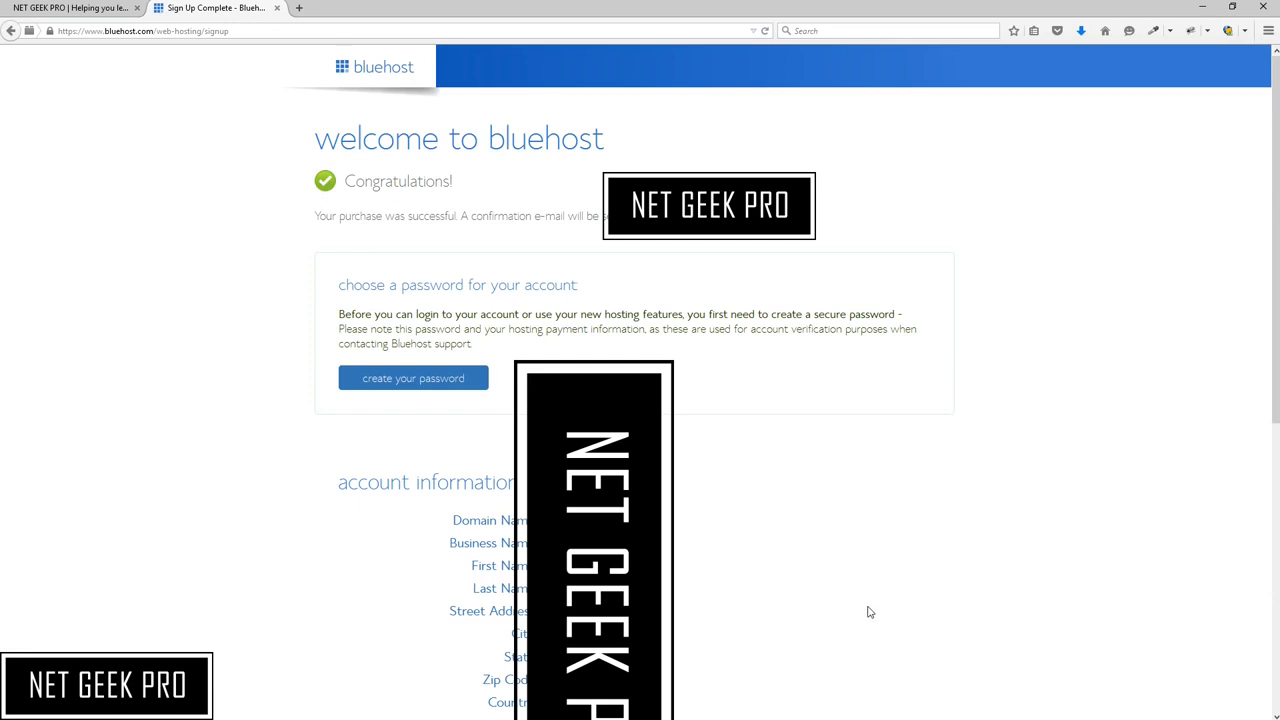
Open the account's password creation page, agree to the terms of service and review the password requirements.
left_click(423, 386)
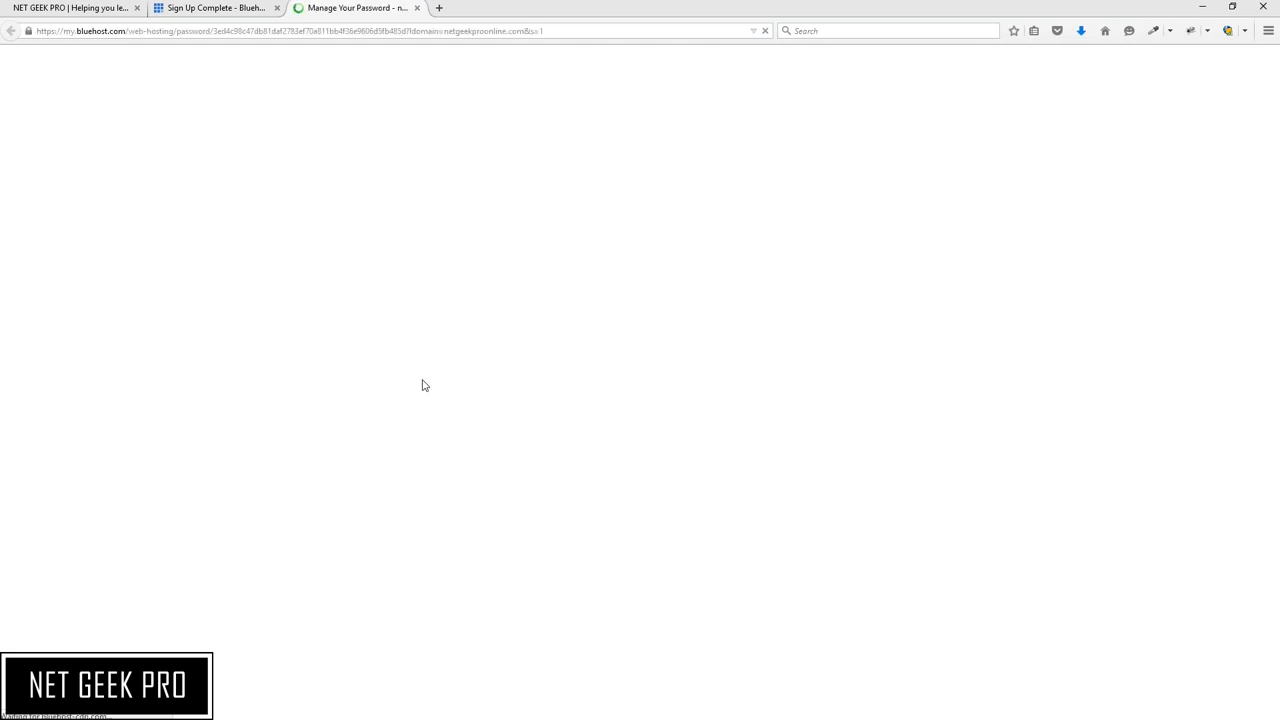
scroll(423, 386, "down", 3)
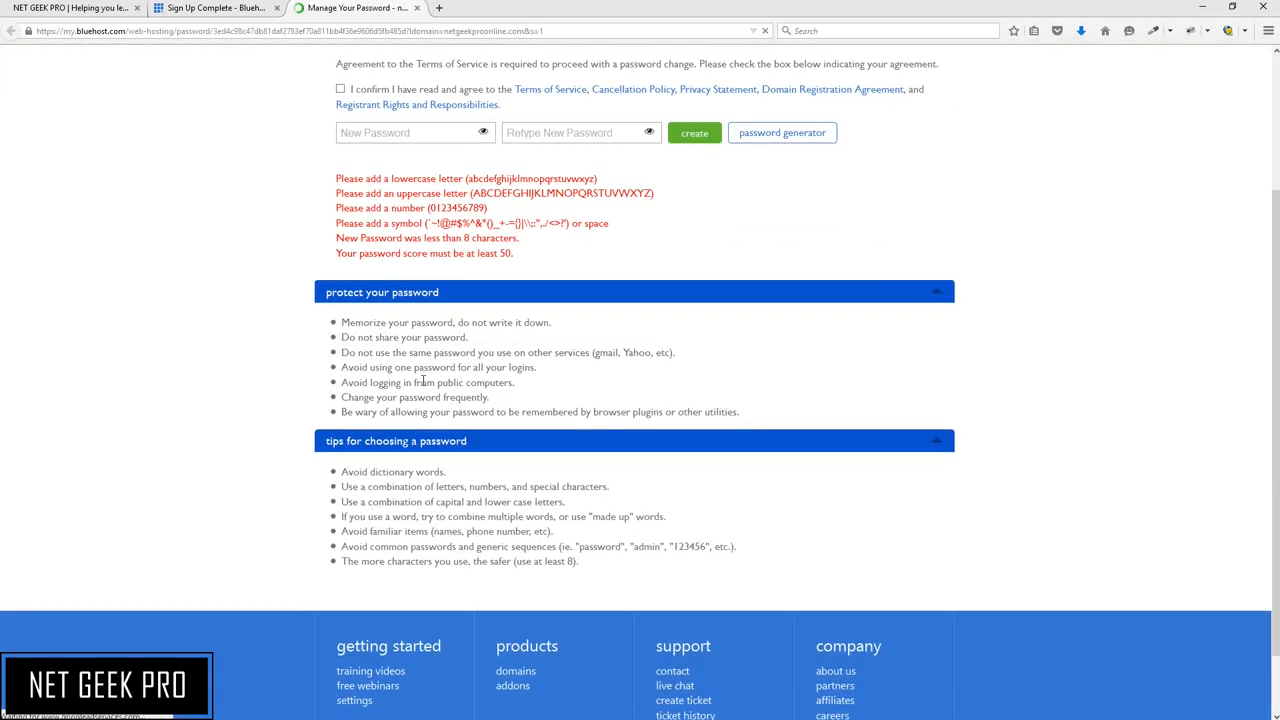
scroll(471, 312, "up", 3)
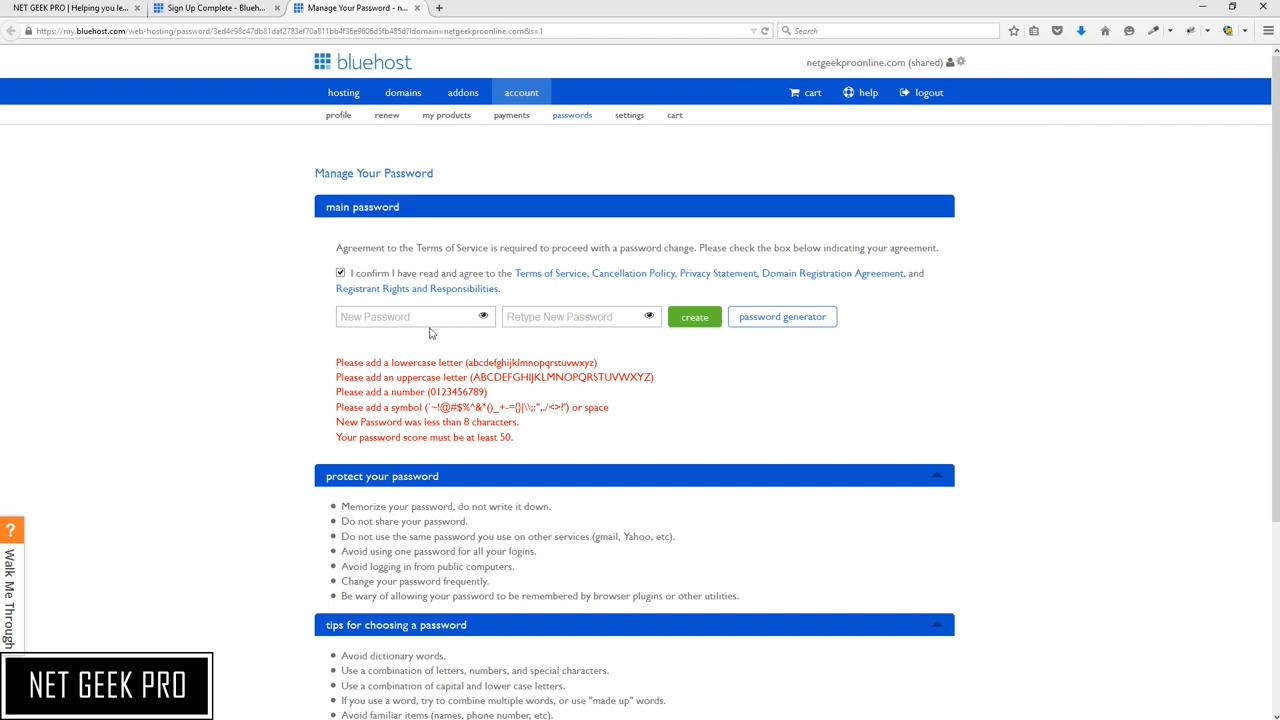
left_click_drag(334, 366, 655, 443)
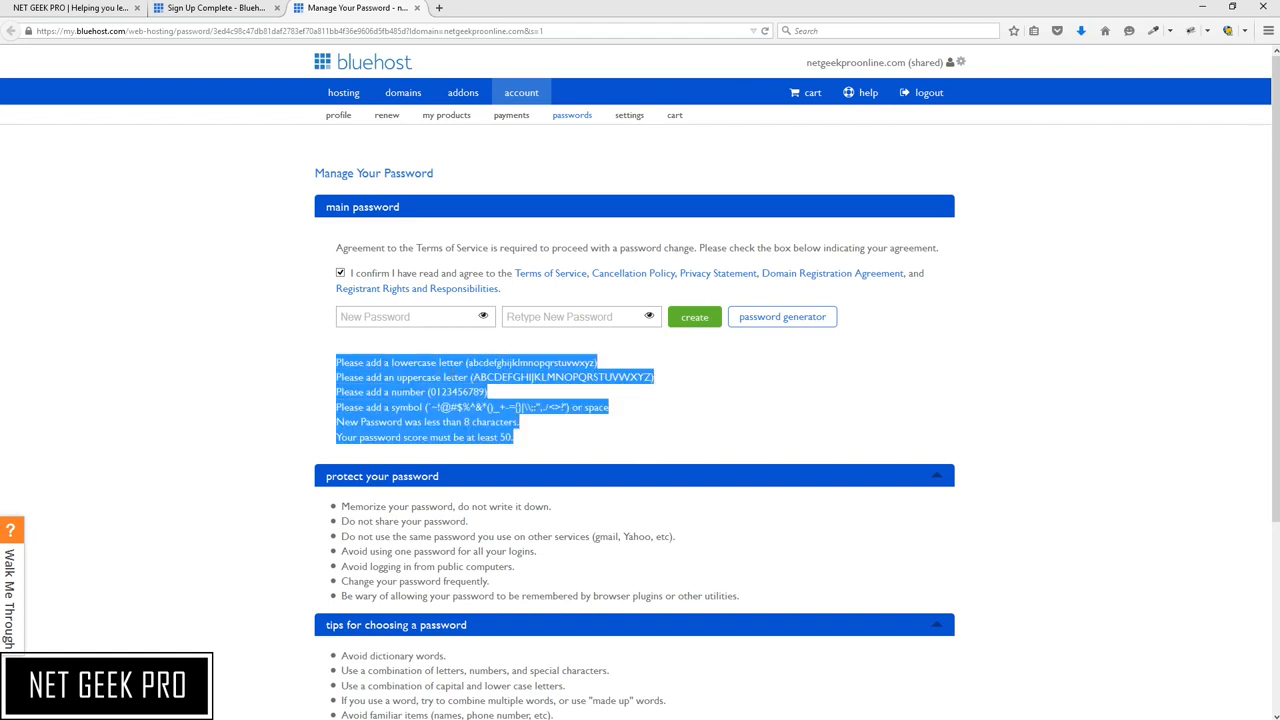
left_click(431, 360)
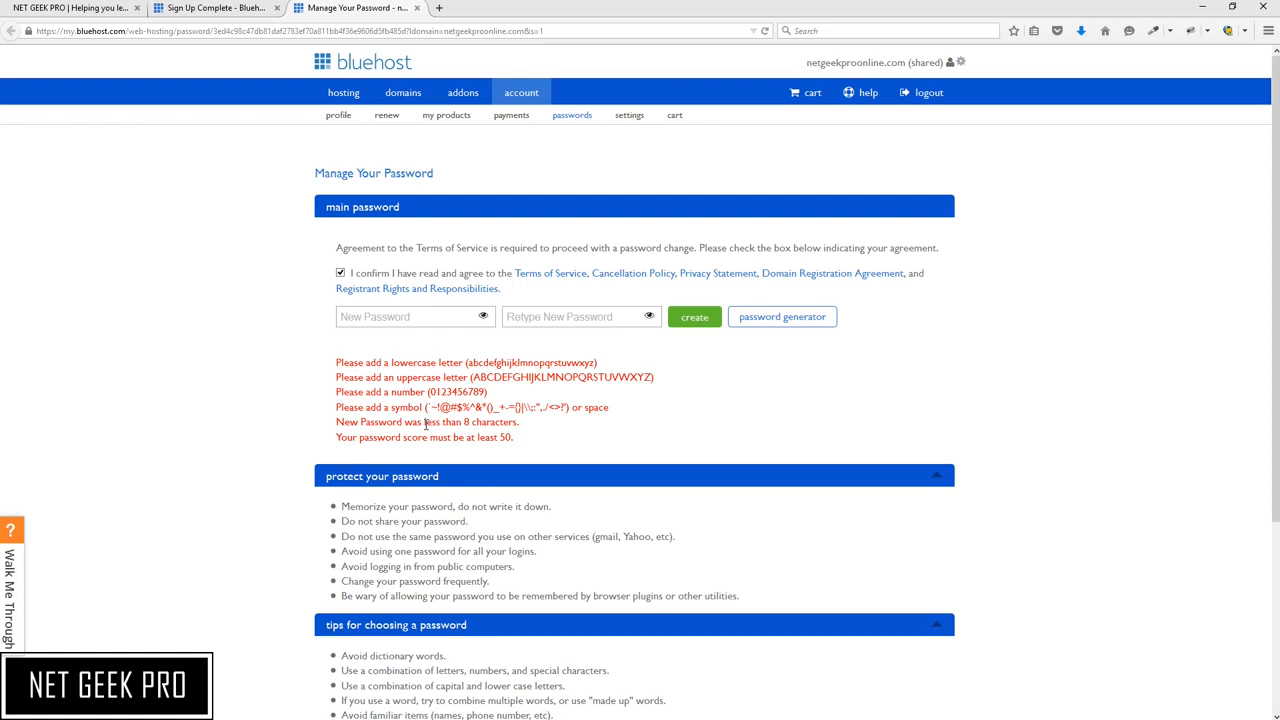
Enter a new main account password that meets all the listed requirements in the new password field.
left_click(390, 318)
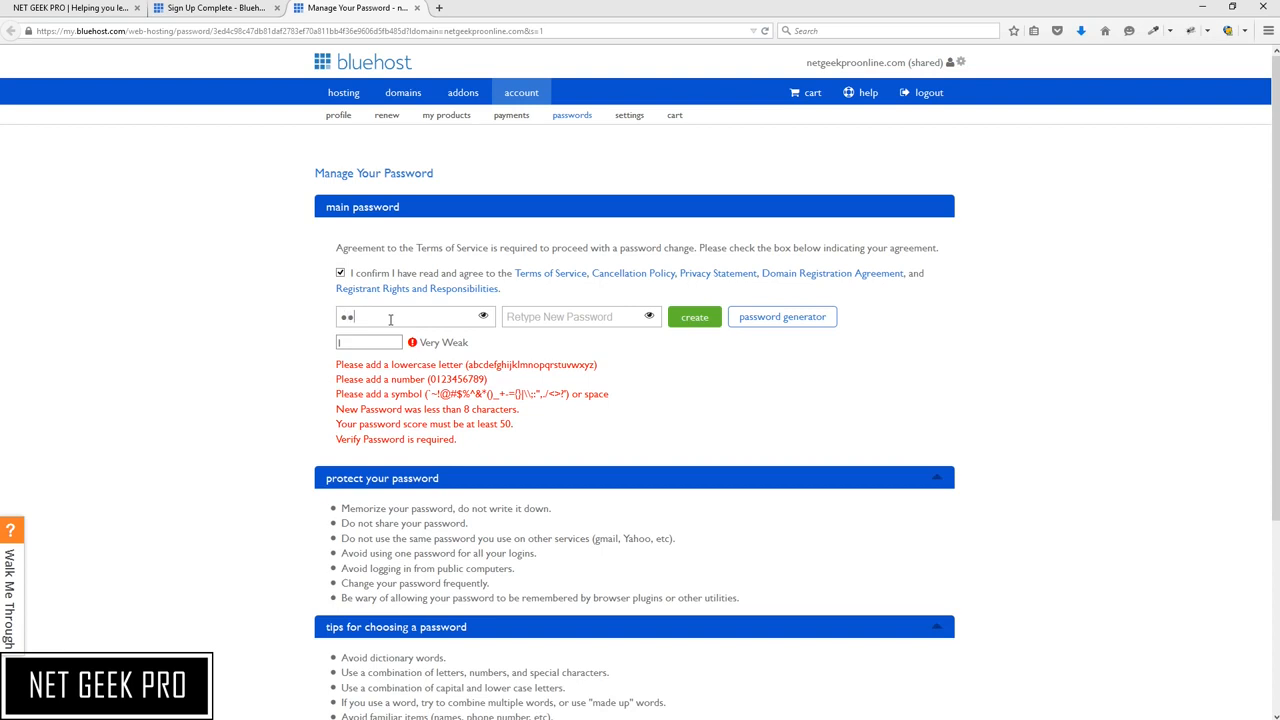
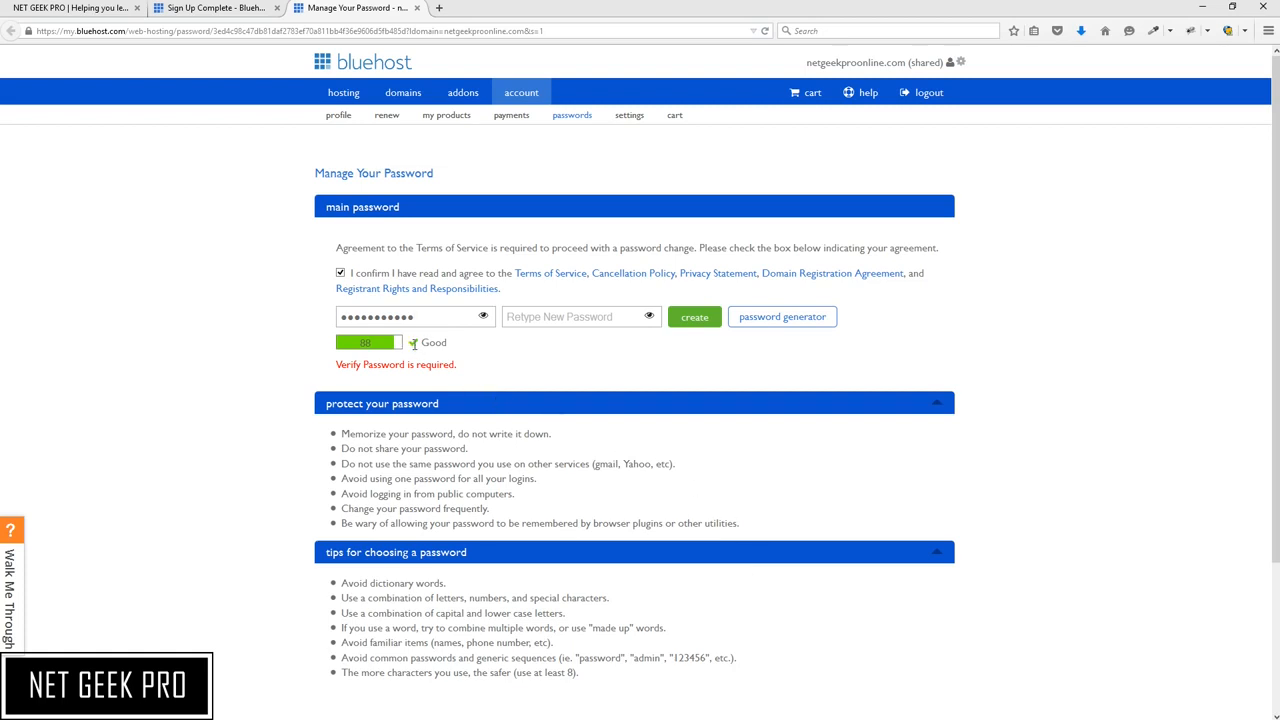
Retype the new main account password in the confirmation field and create the password.
left_click(557, 319)
type("••••")
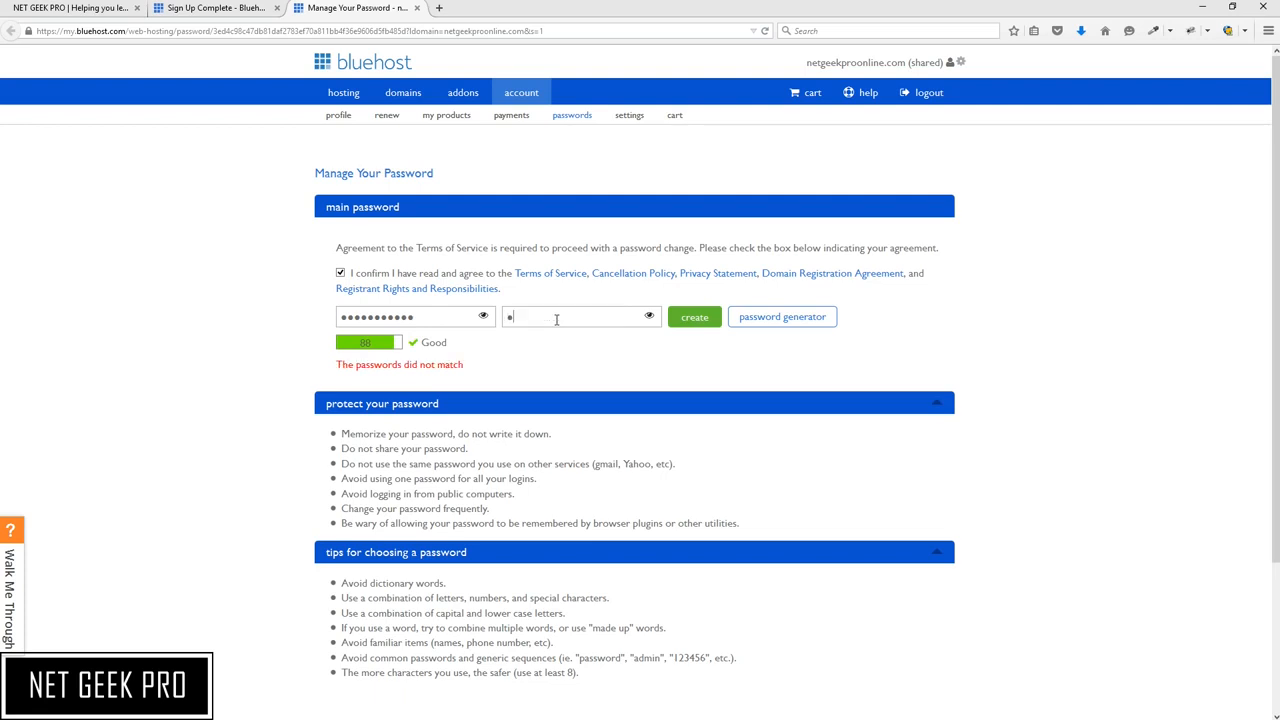
type("•••••••")
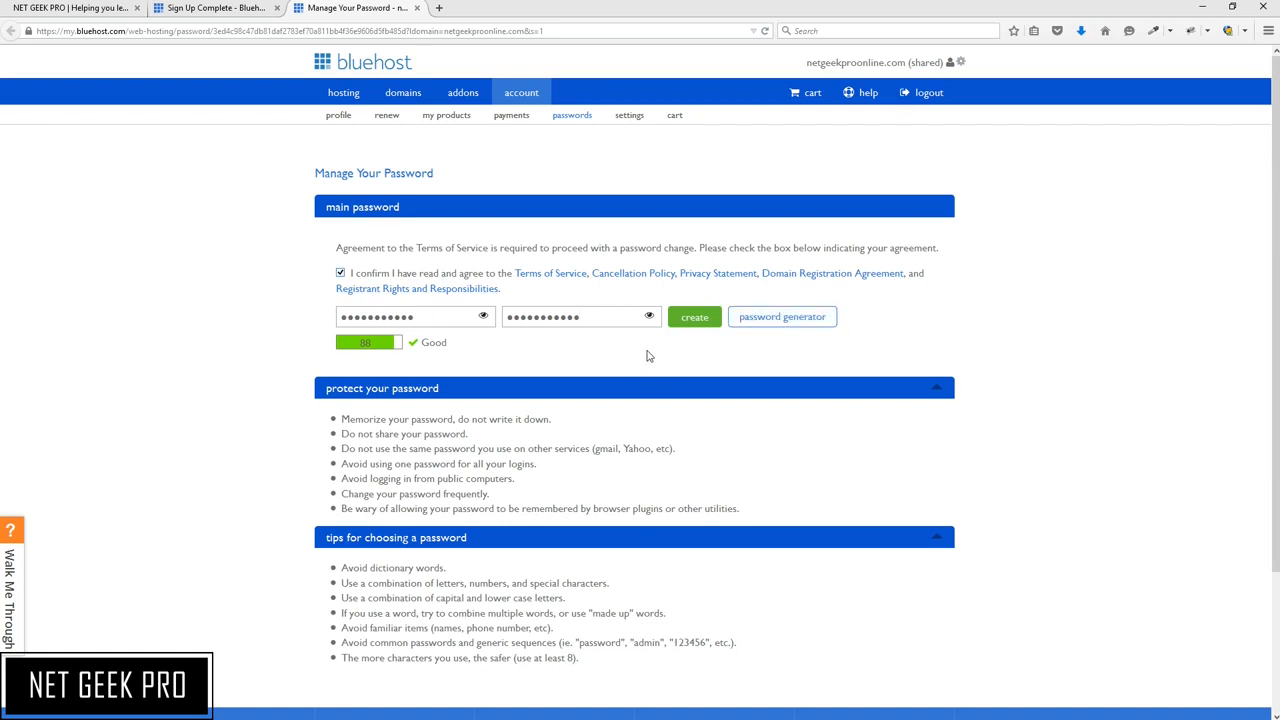
left_click(697, 322)
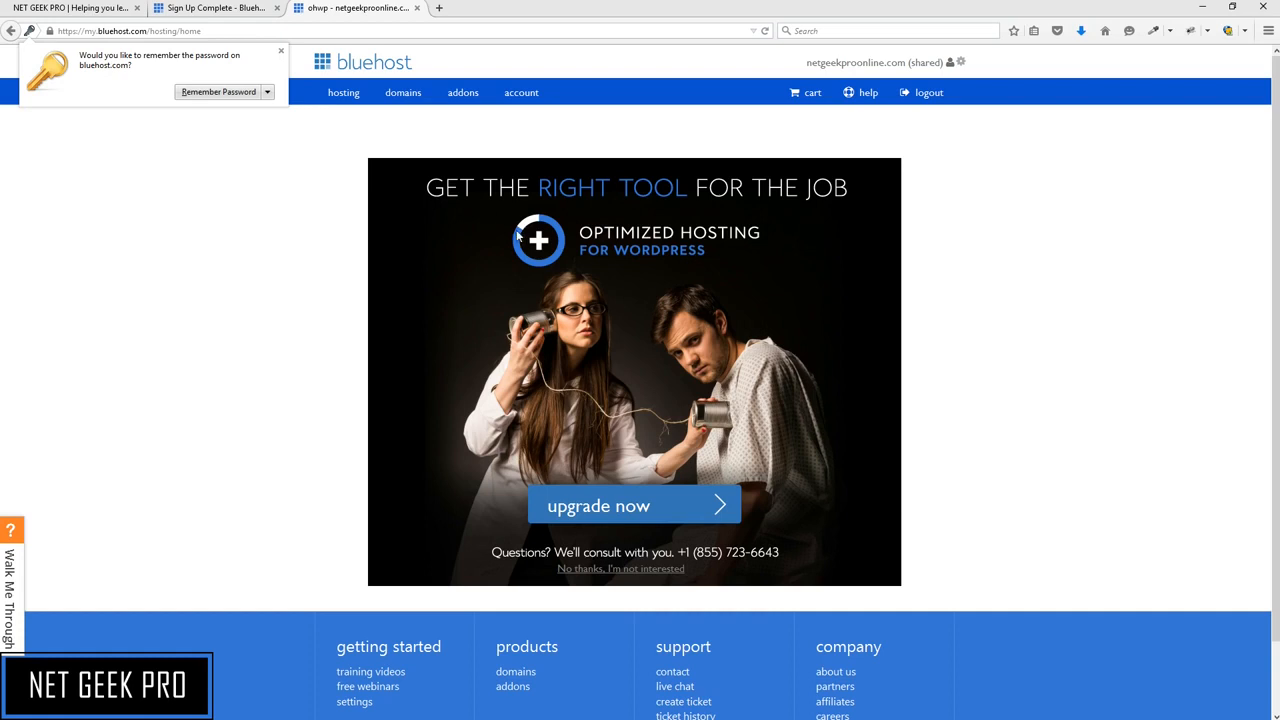
Dismiss the save-password prompt, the Optimized Hosting for WordPress upgrade offer and the Bluehost welcome message.
left_click(281, 51)
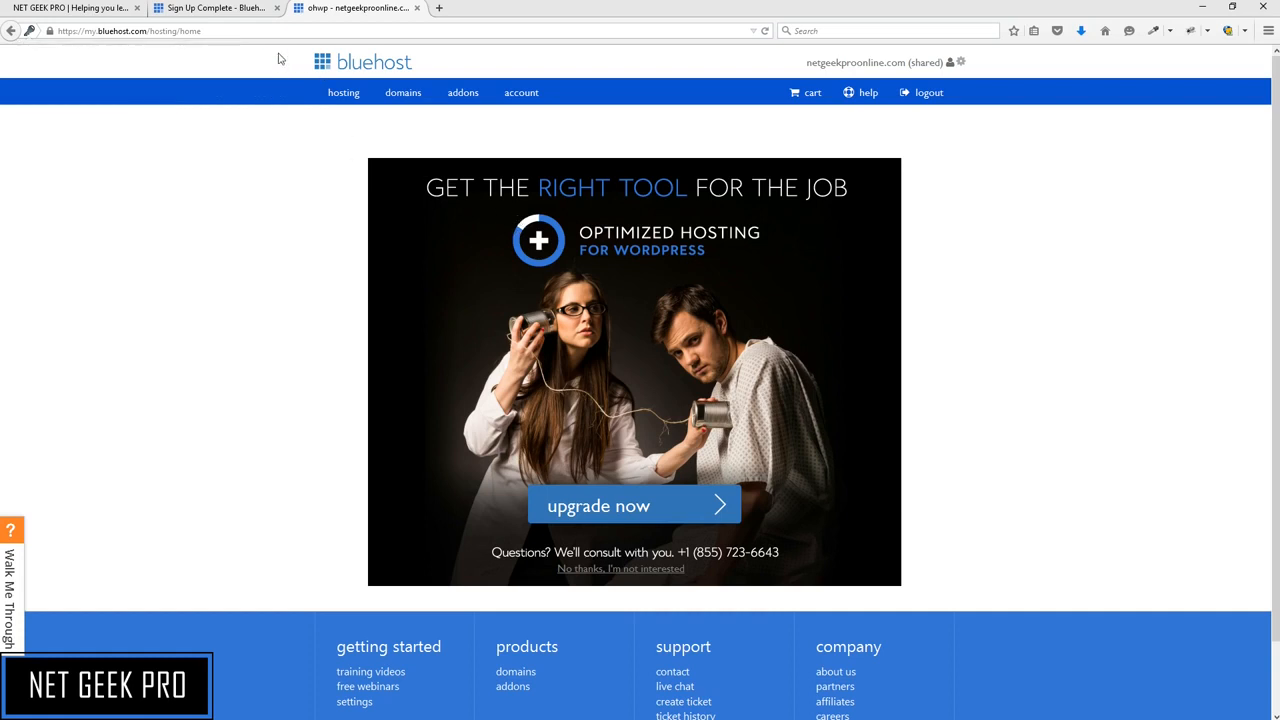
left_click(576, 570)
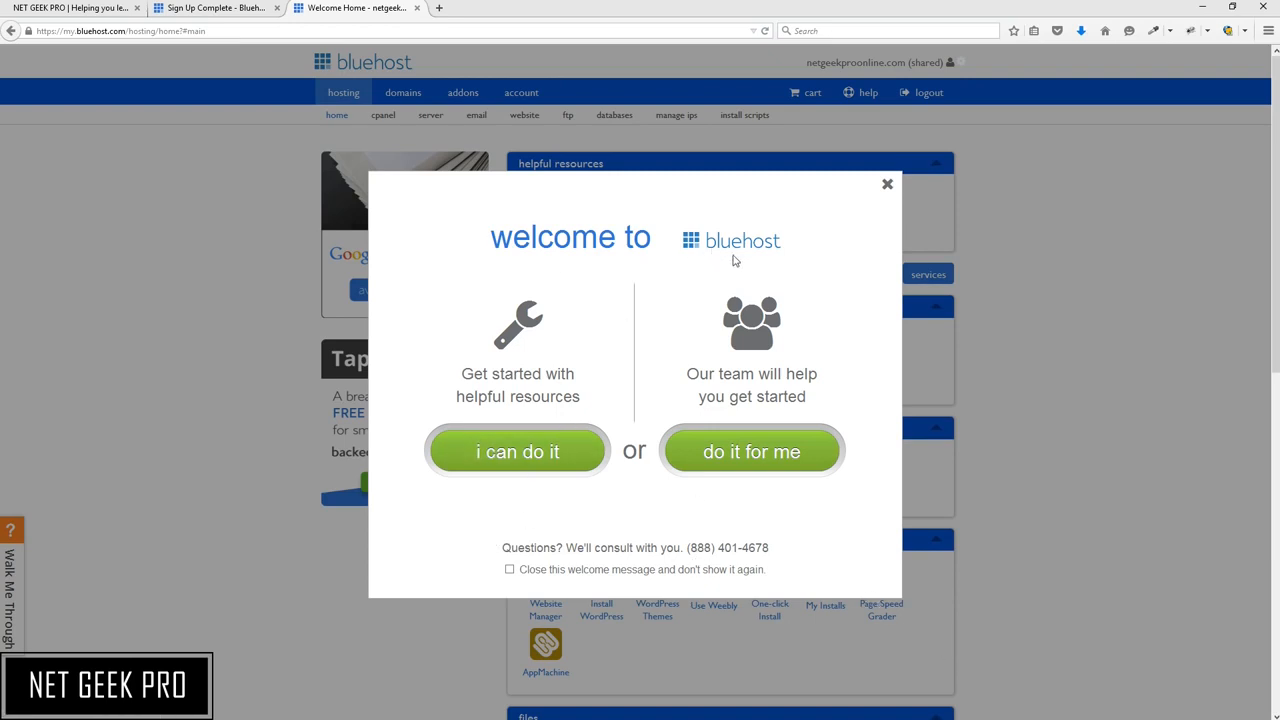
left_click(887, 184)
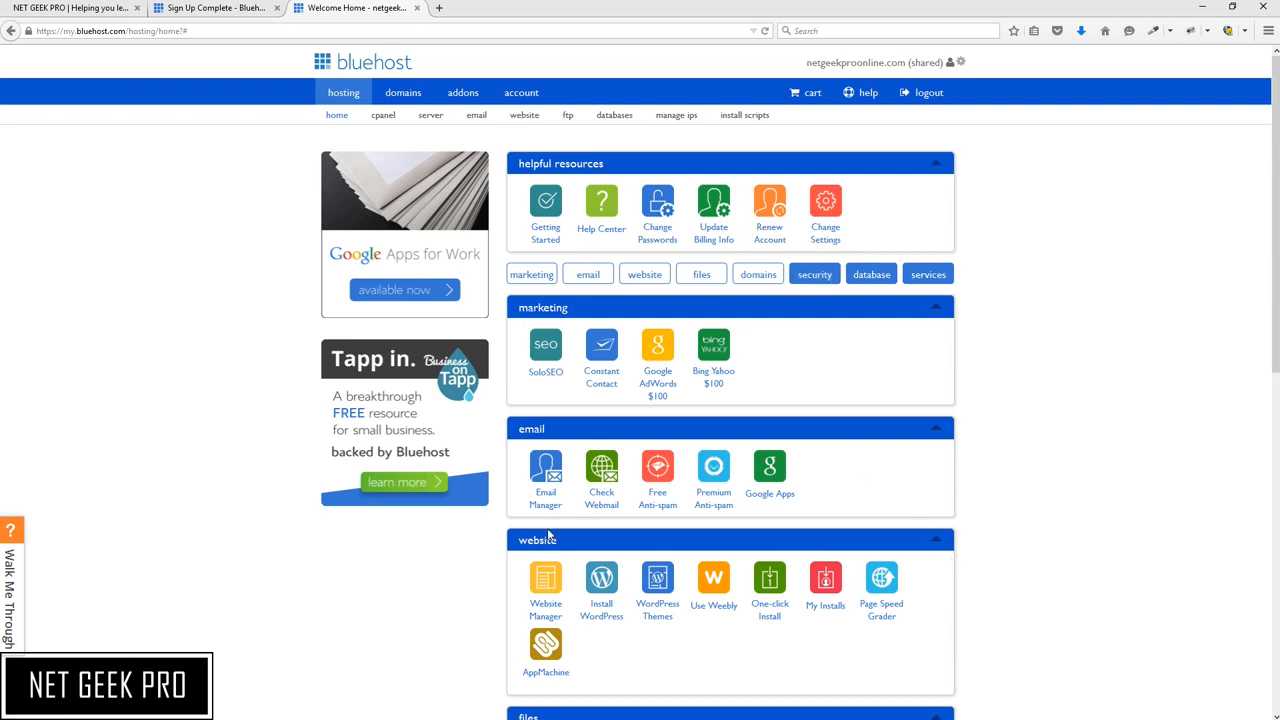
Look over the hosting tools on the home page and open Install WordPress from the website section.
scroll(548, 537, "down", 3)
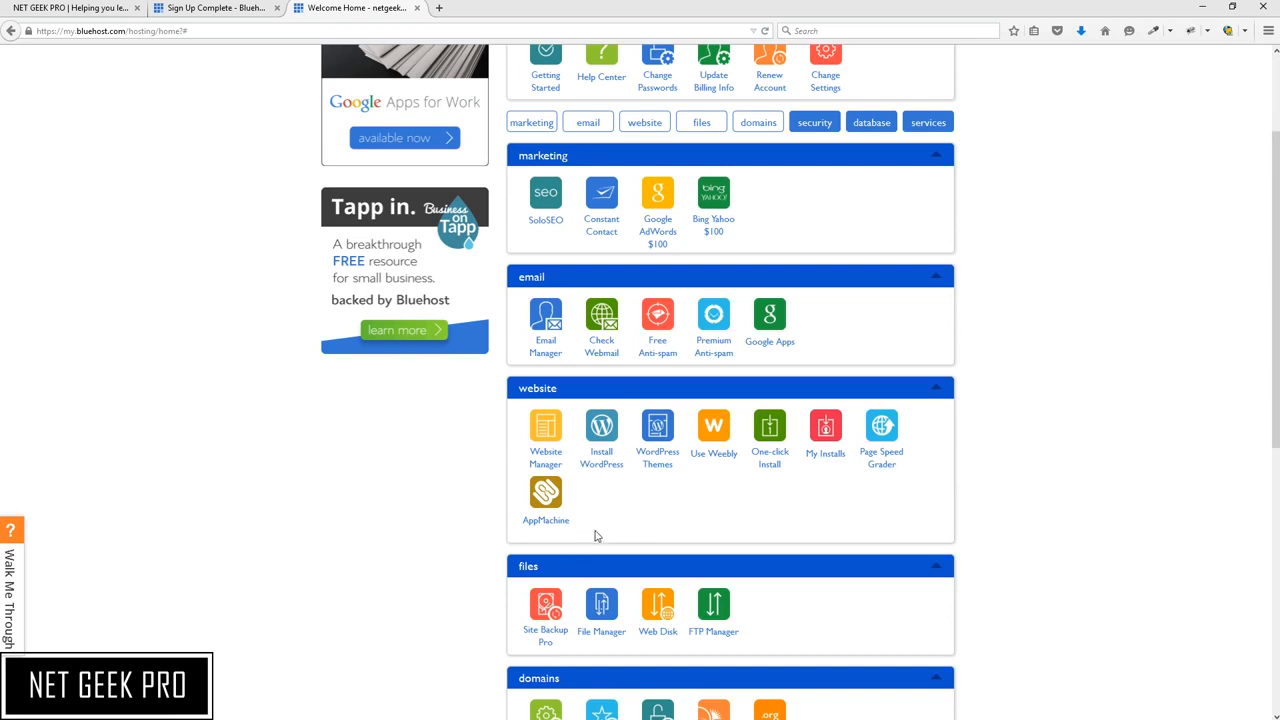
scroll(590, 537, "down", 5)
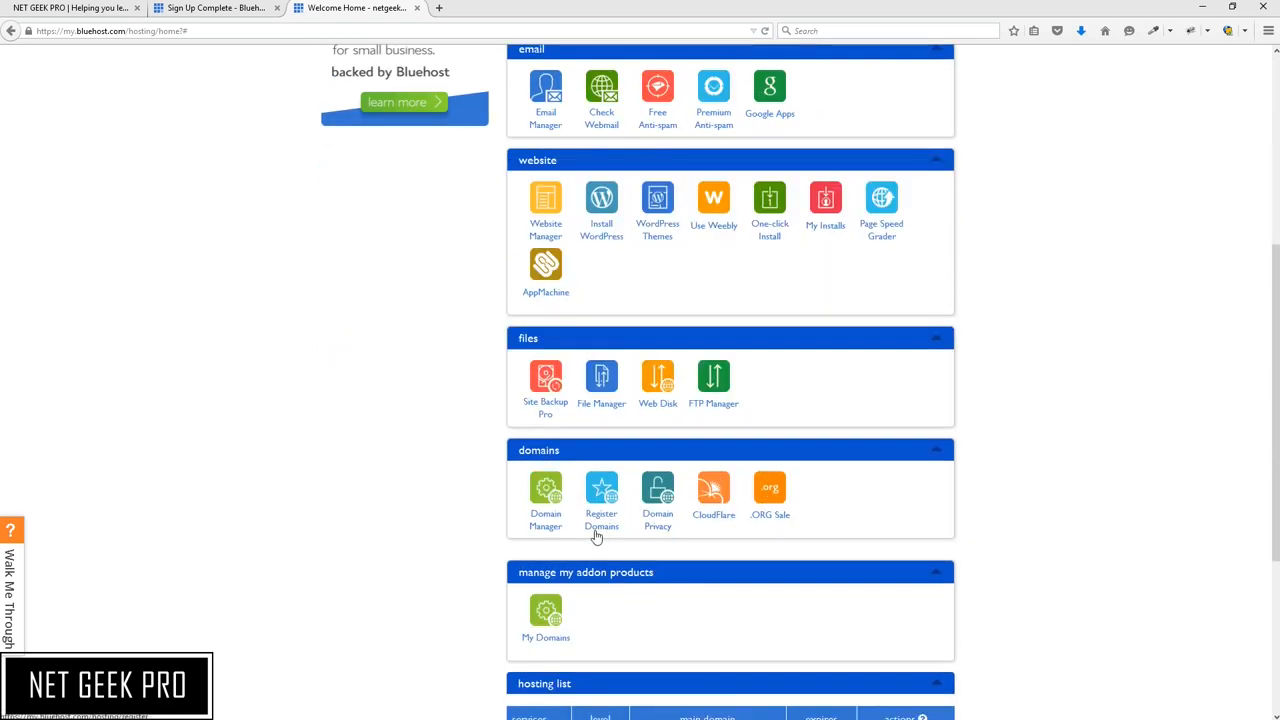
scroll(597, 533, "up", 6)
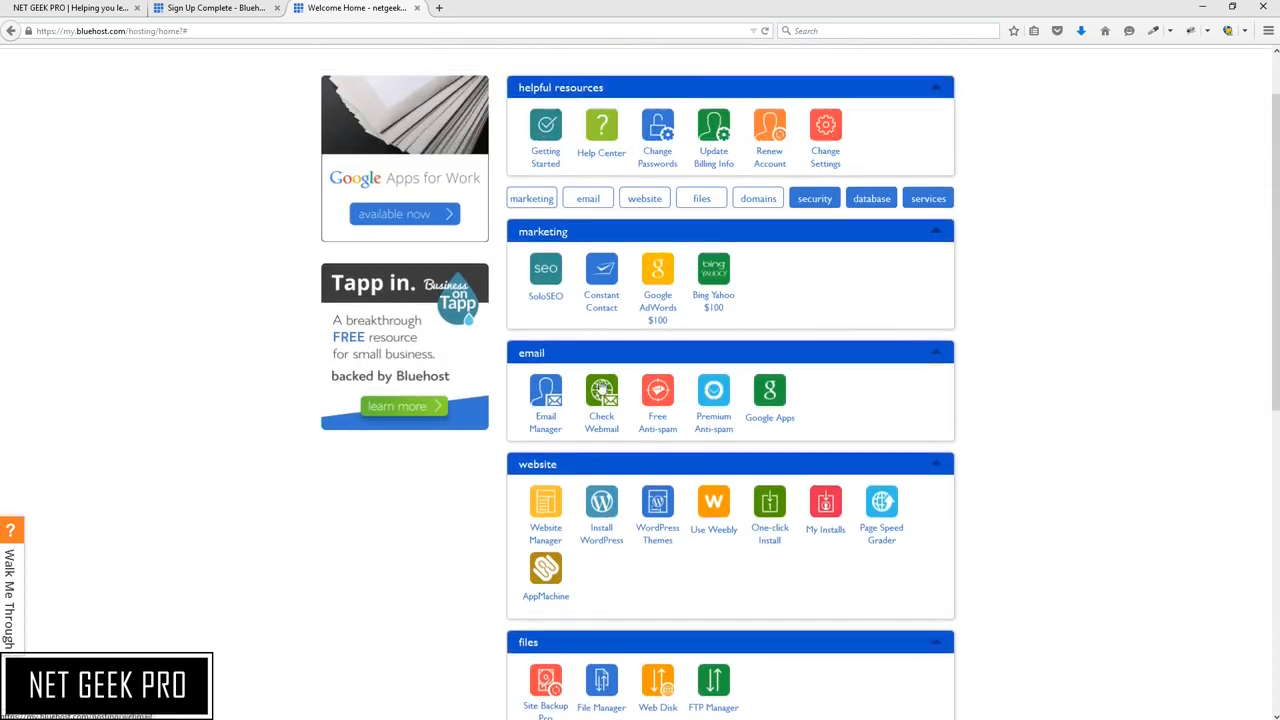
left_click(605, 537)
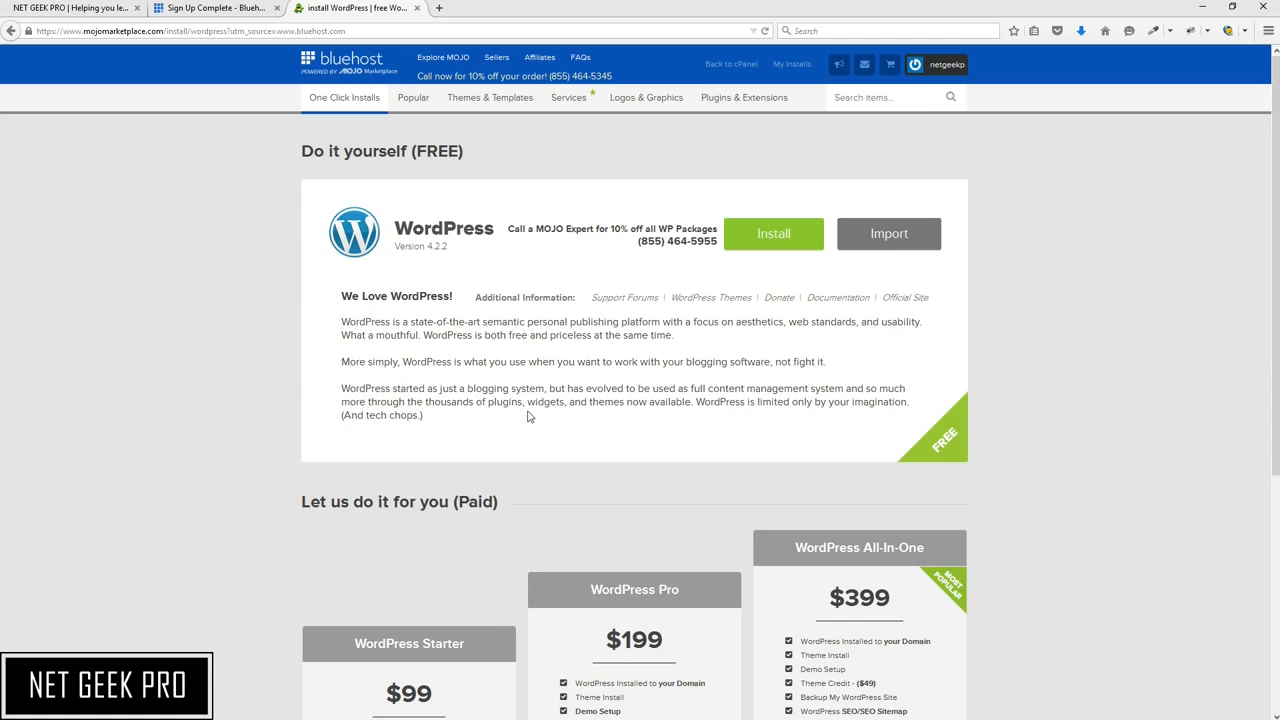
Look over the paid WordPress packages and start the free do-it-yourself WordPress installation.
scroll(532, 414, "down", 3)
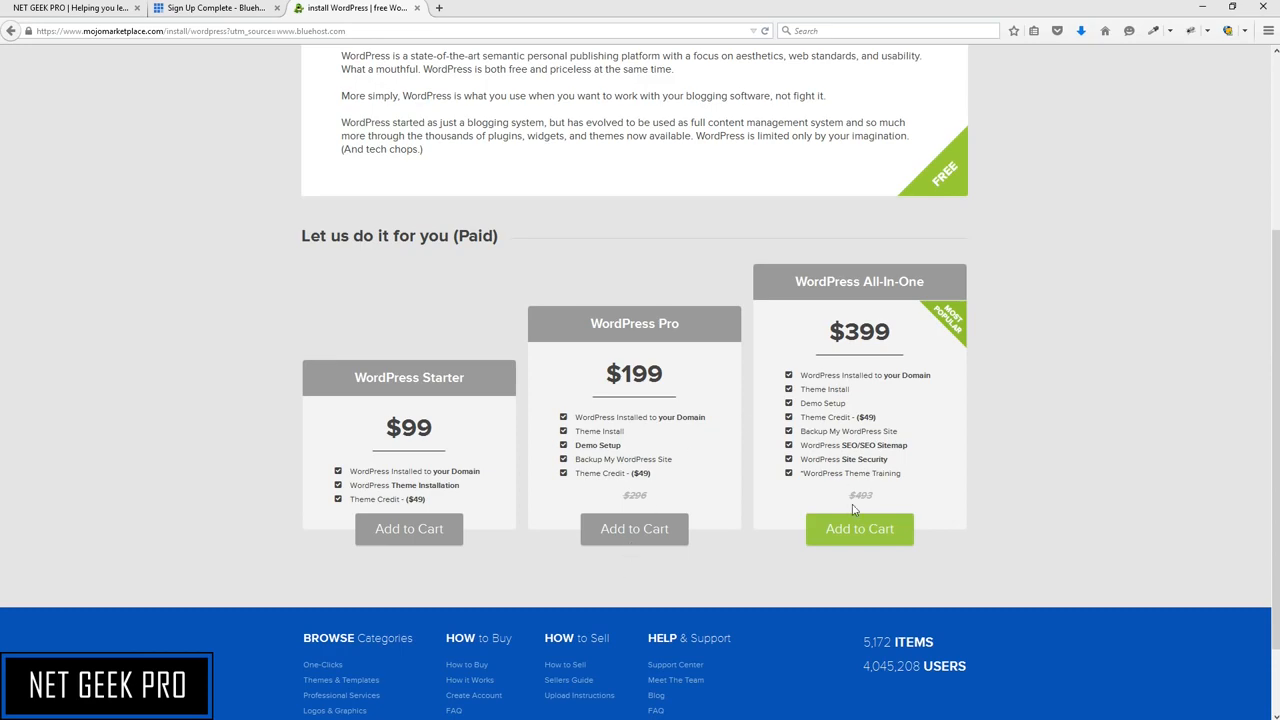
scroll(852, 510, "up", 3)
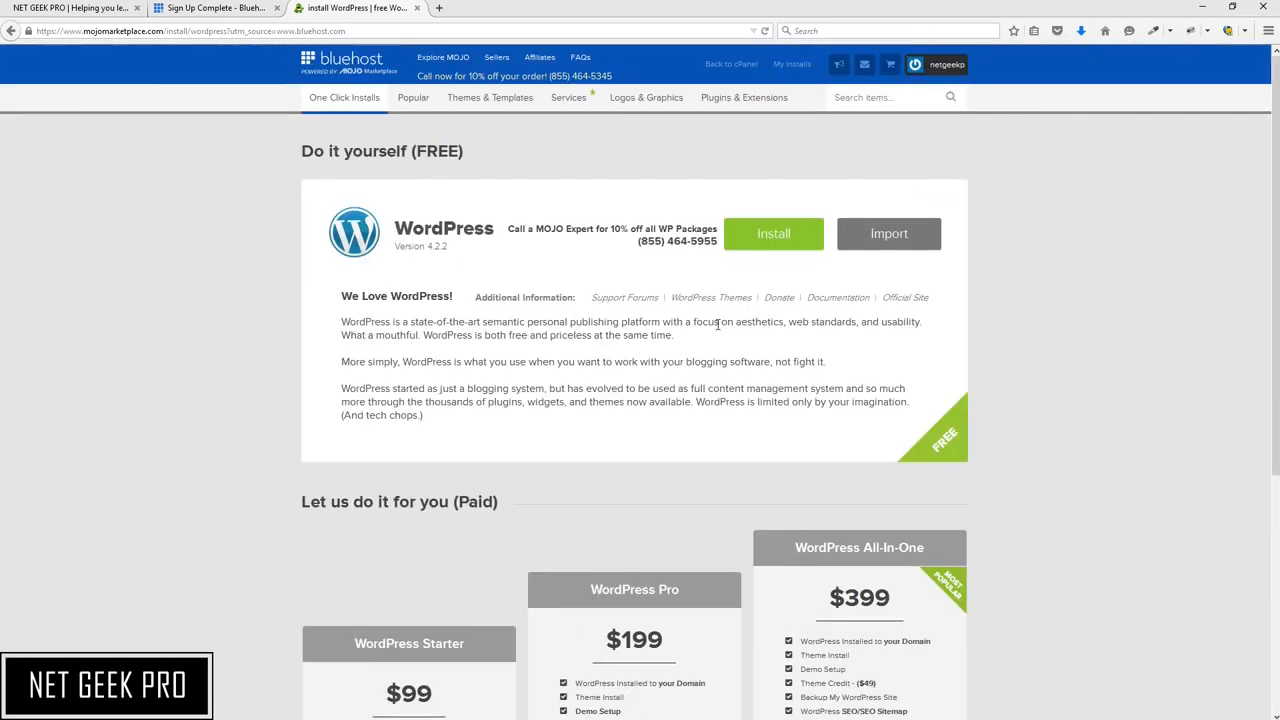
left_click_drag(413, 150, 486, 157)
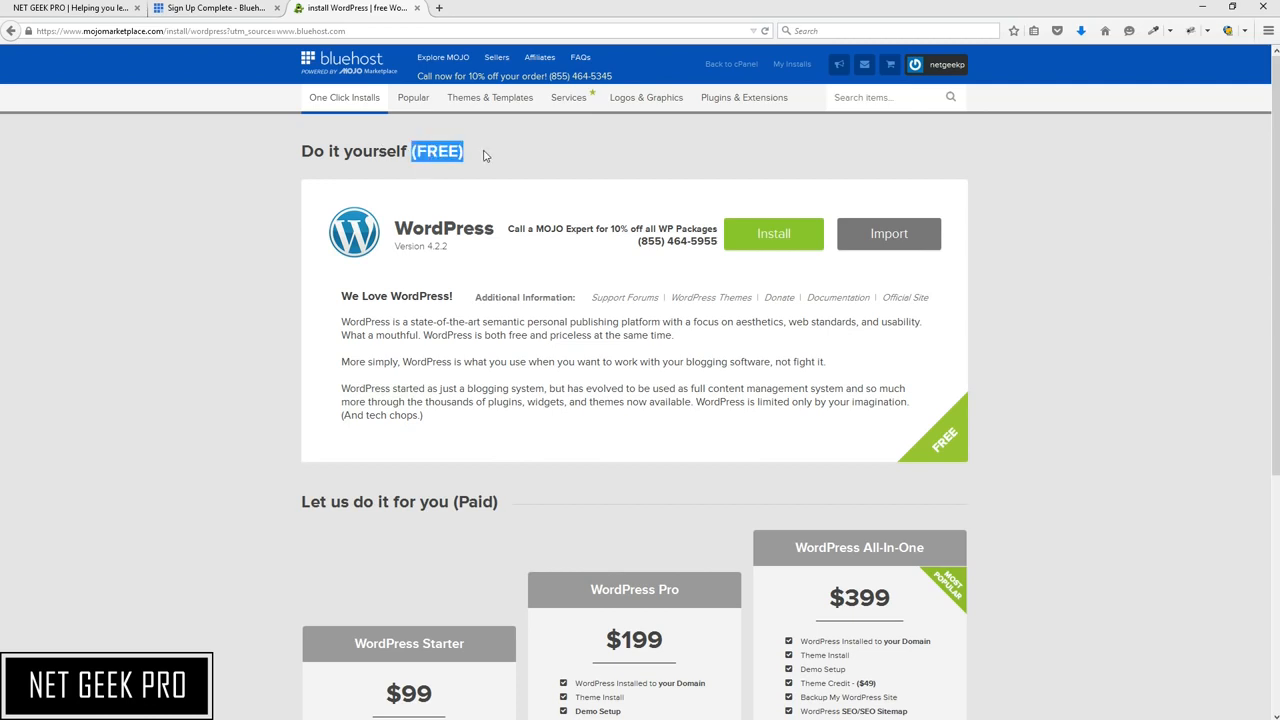
left_click(987, 397)
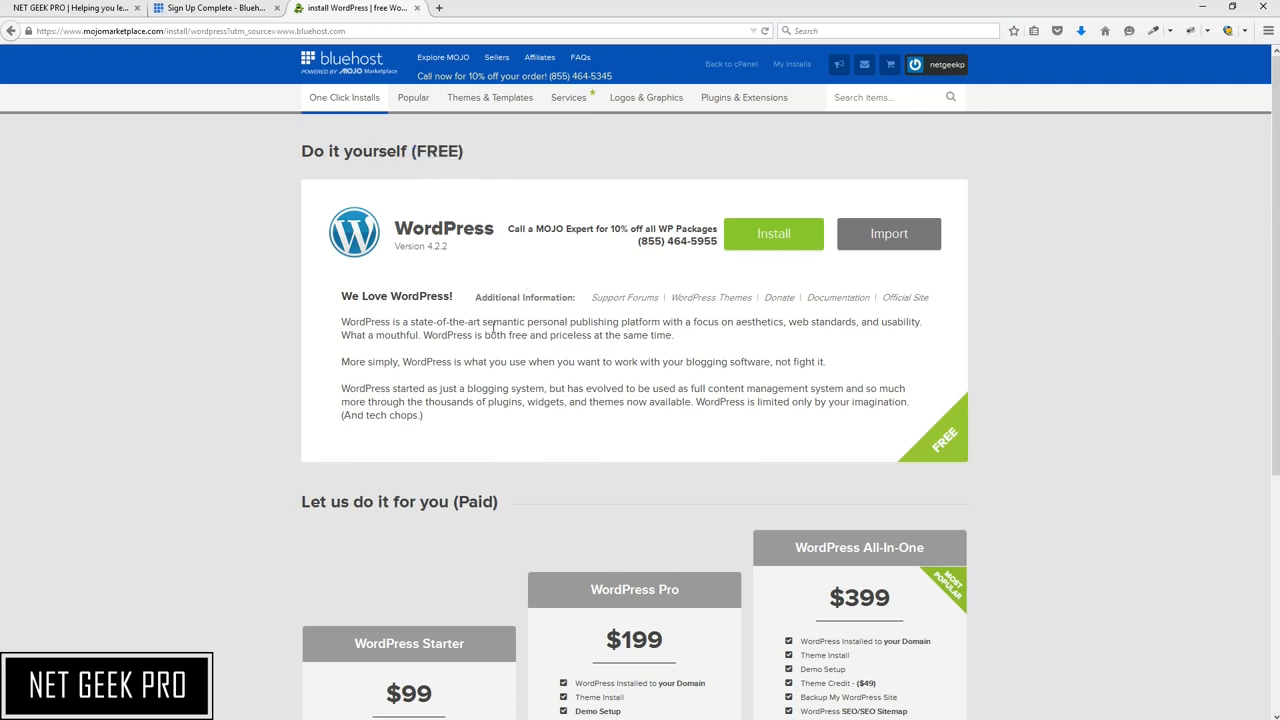
left_click(789, 244)
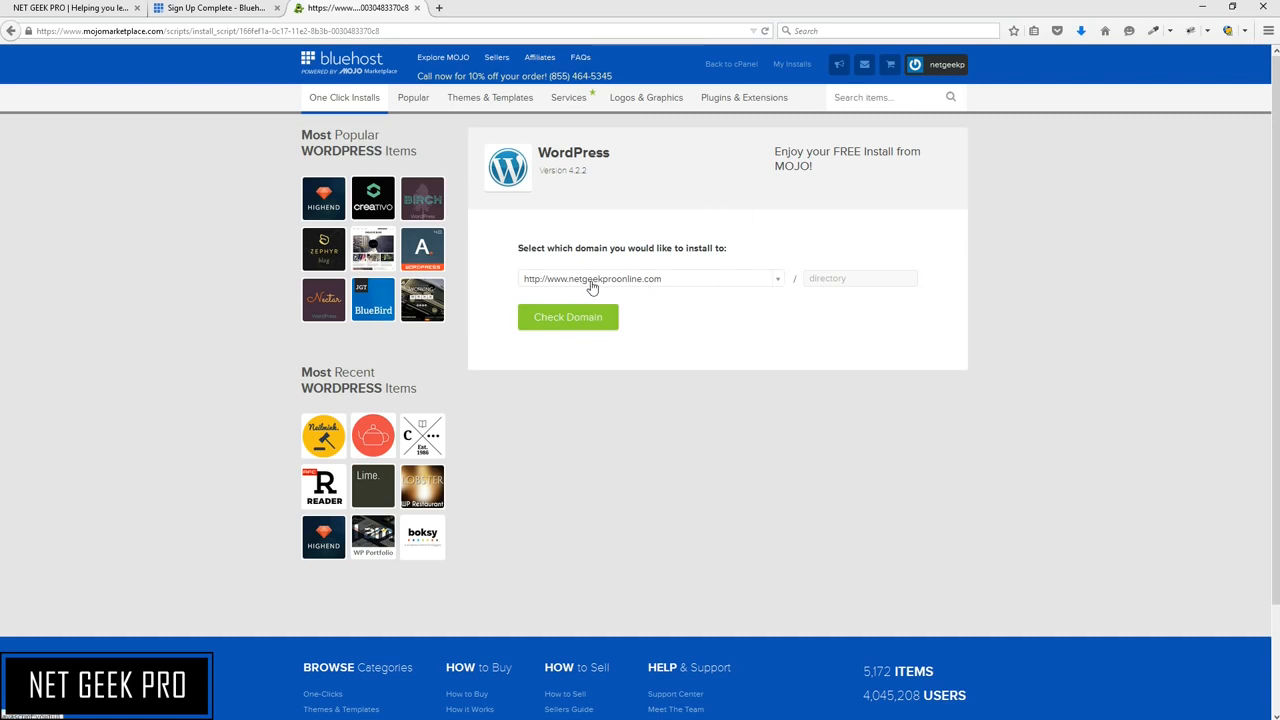
left_click(779, 284)
left_click(781, 286)
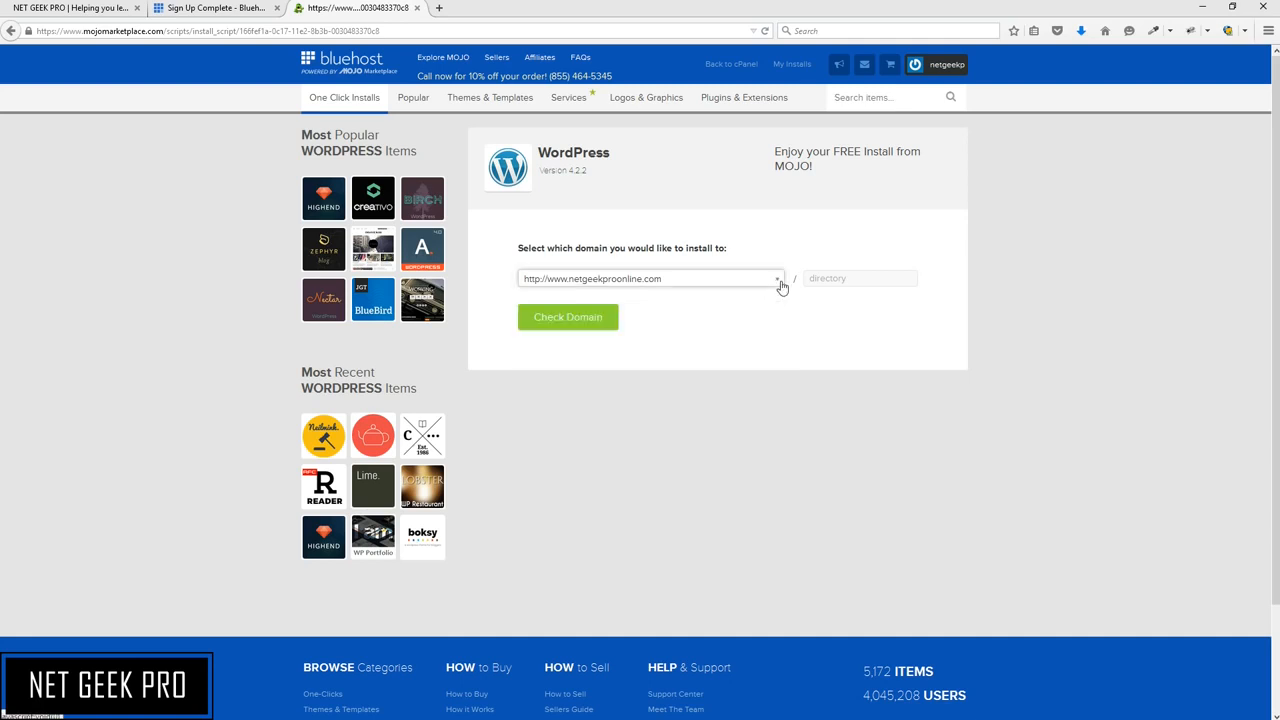
left_click(781, 286)
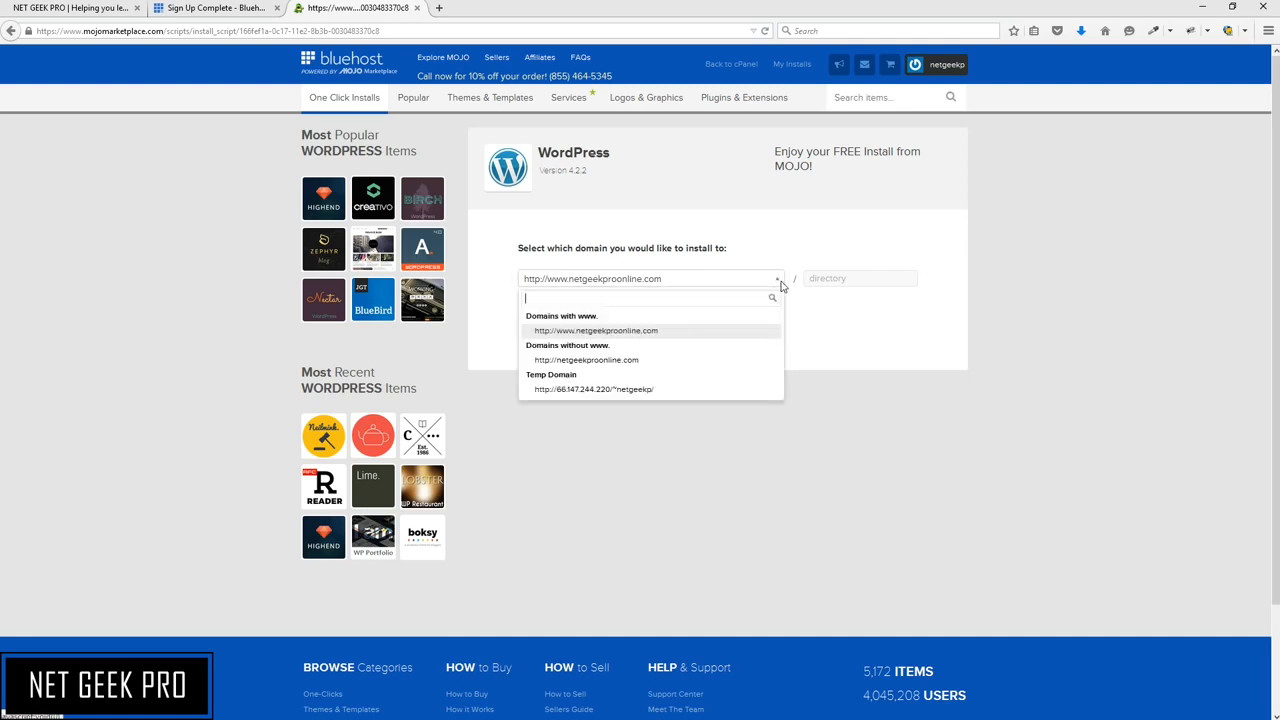
left_click(701, 333)
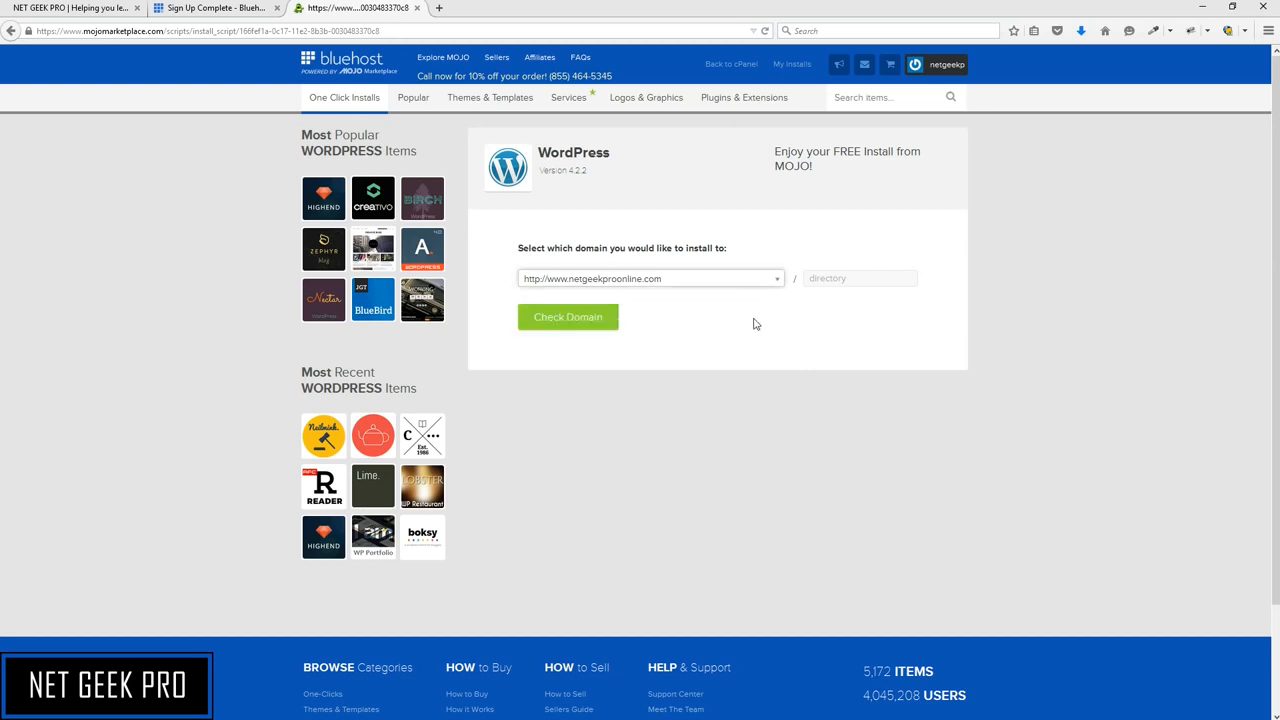
left_click(591, 330)
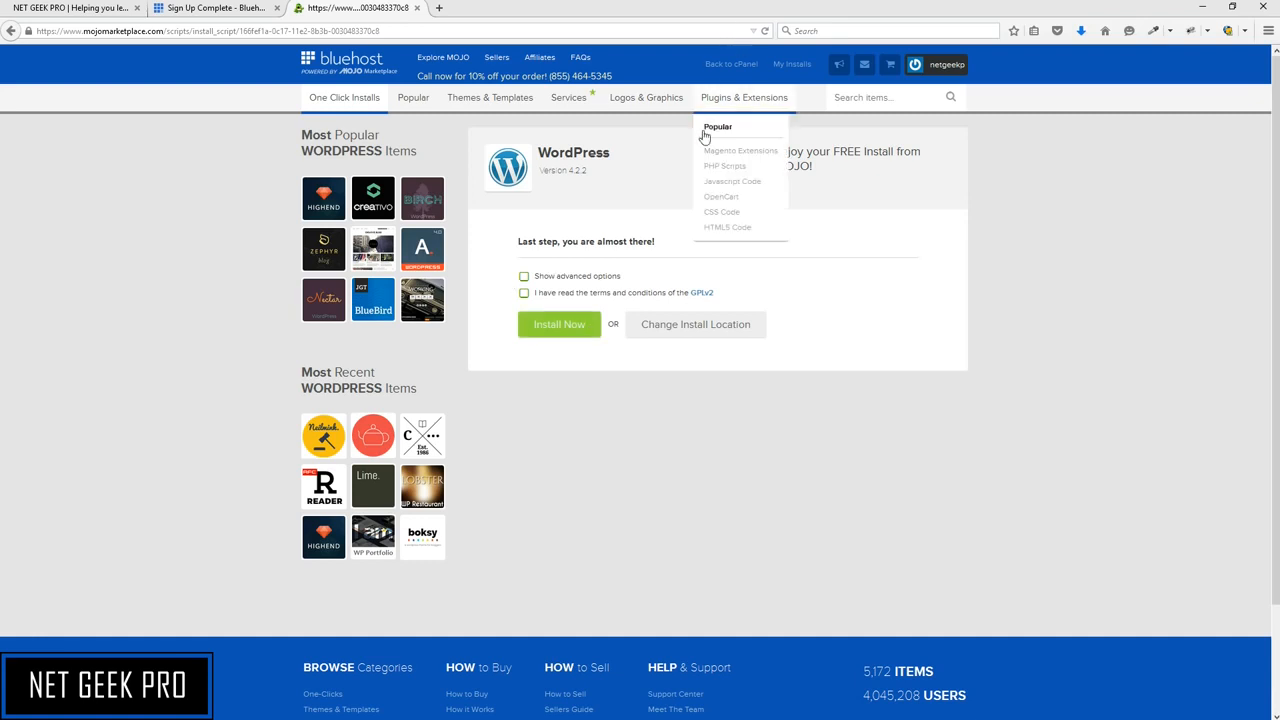
Show the advanced installation options and set the site name to "Net Geek Pro Online".
left_click(524, 293)
left_click(524, 276)
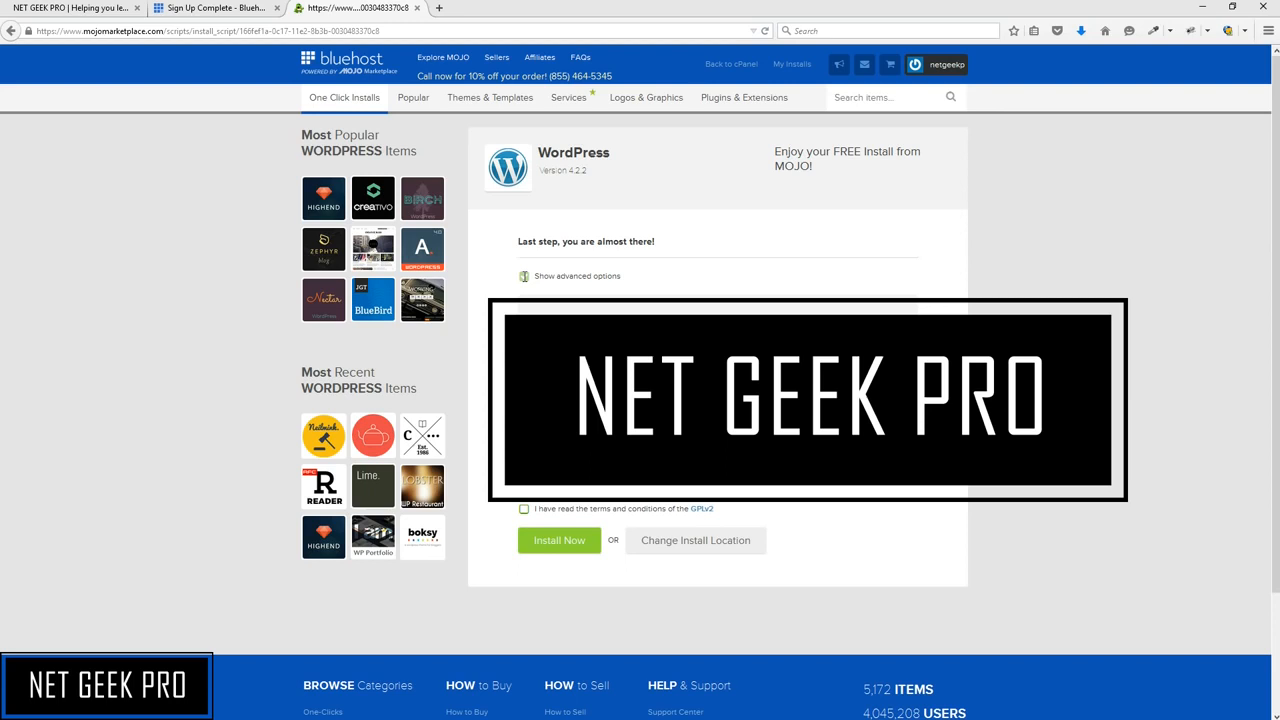
left_click(524, 276)
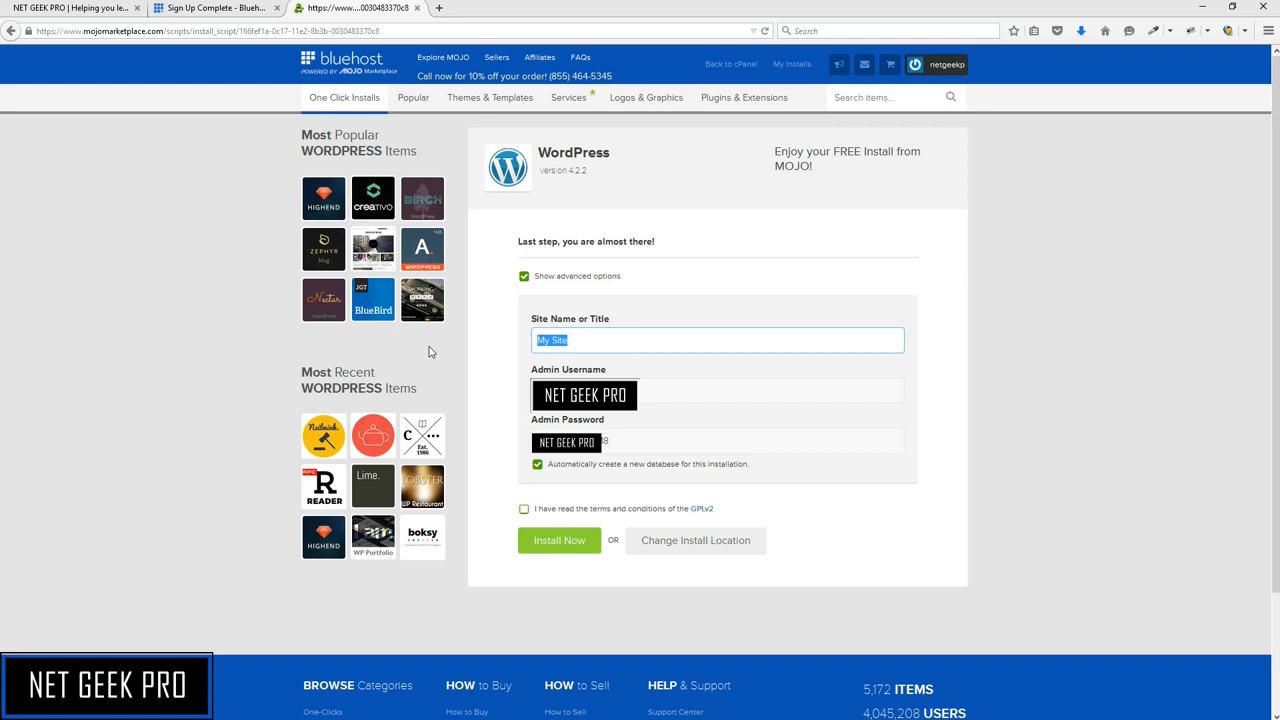
type("Net Geek Pro Pnline")
key("BackSpace")
key("BackSpace")
key("BackSpace")
key("BackSpace")
key("BackSpace")
key("BackSpace")
type("Online")
Check the admin username field and clear the prefilled value from the admin password field.
left_click(694, 394)
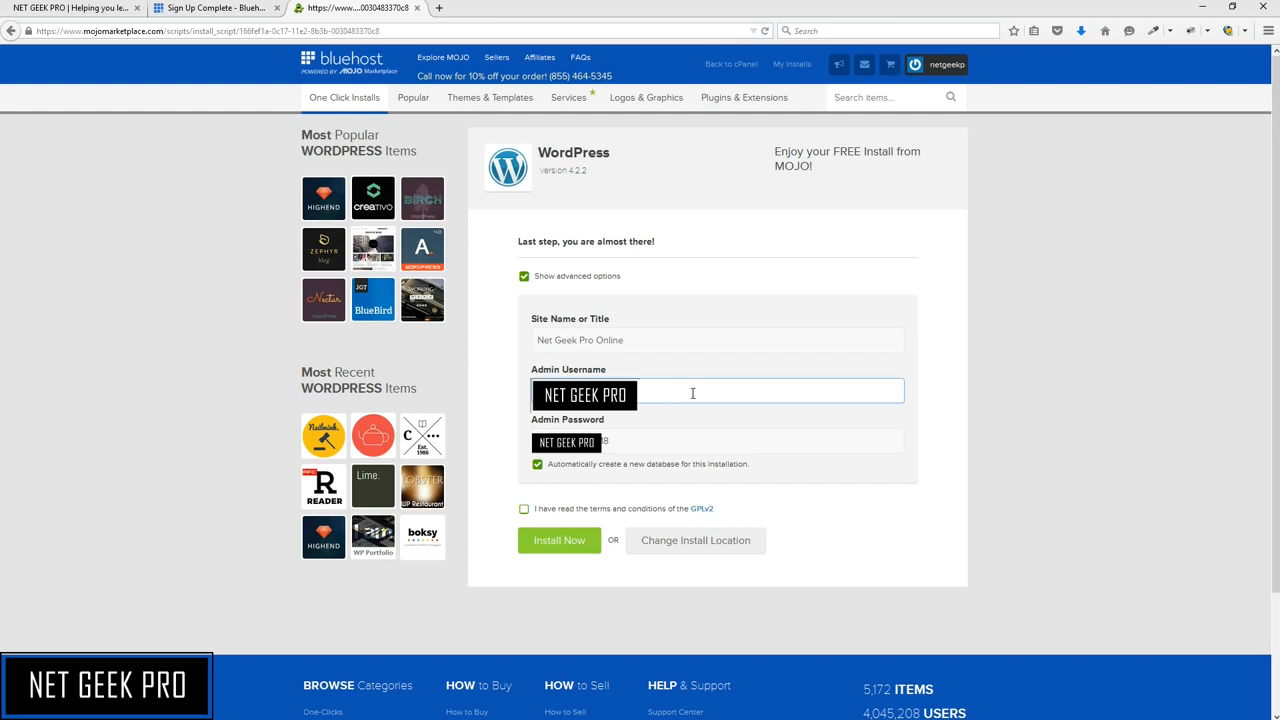
left_click(691, 435)
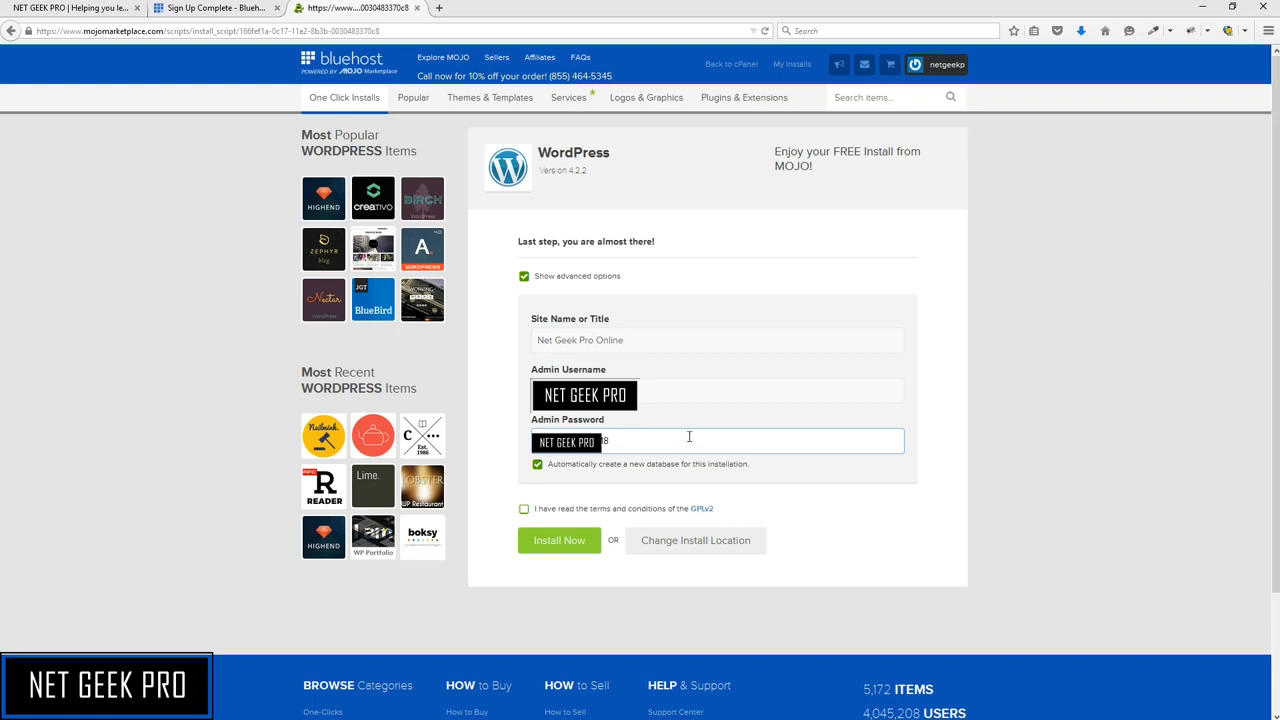
left_click_drag(689, 437, 345, 431)
key("BackSpace")
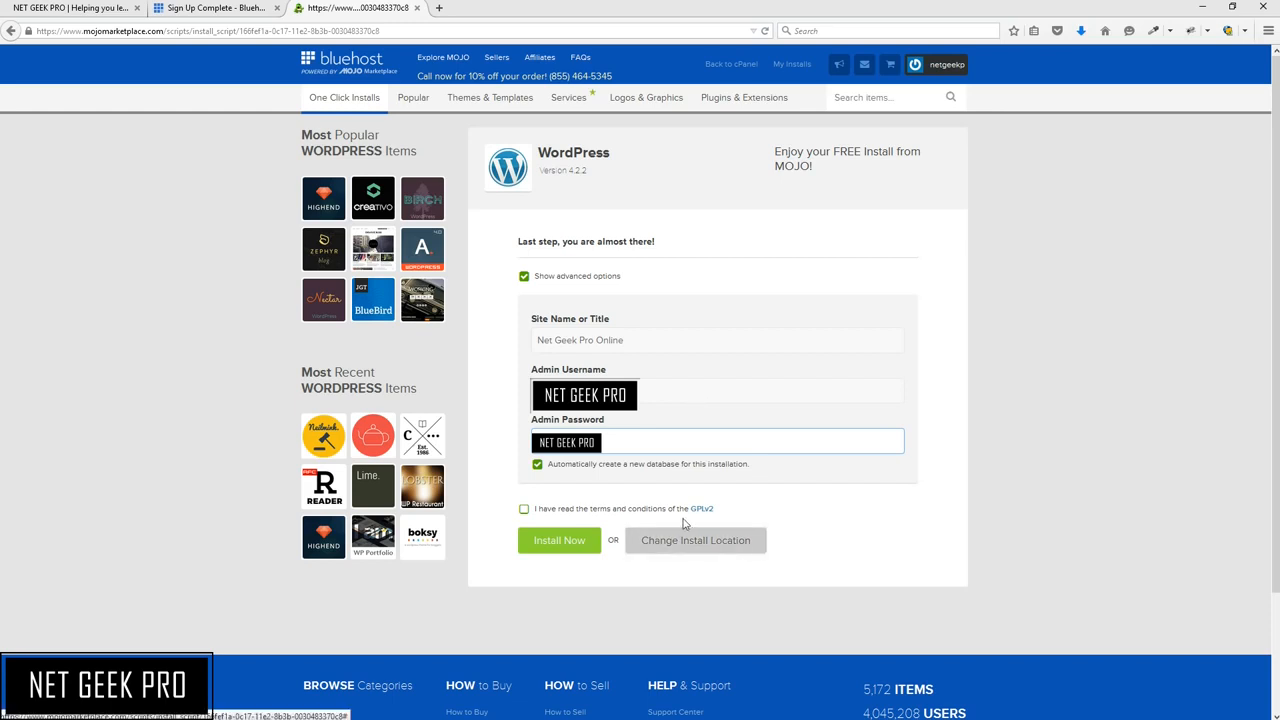
Agree to the GPLv2 terms and conditions and start the WordPress installation.
left_click(524, 510)
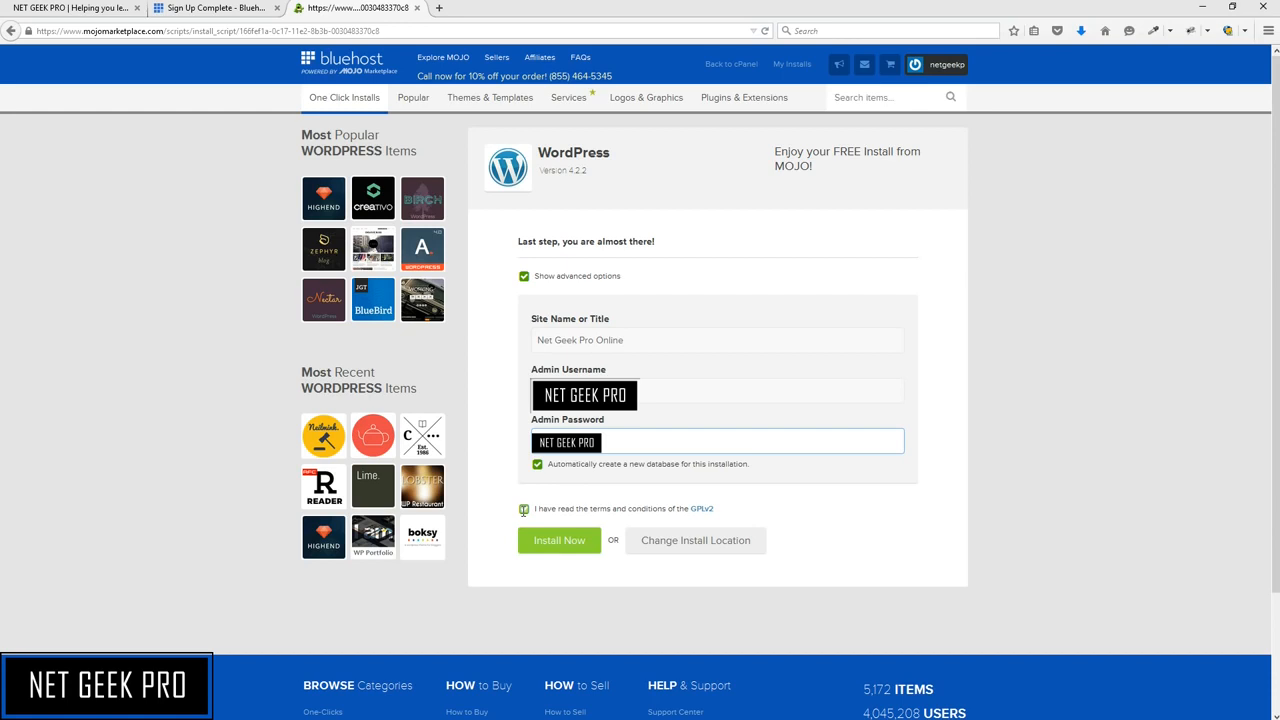
left_click(523, 510)
left_click(523, 509)
left_click(523, 509)
left_click(523, 509)
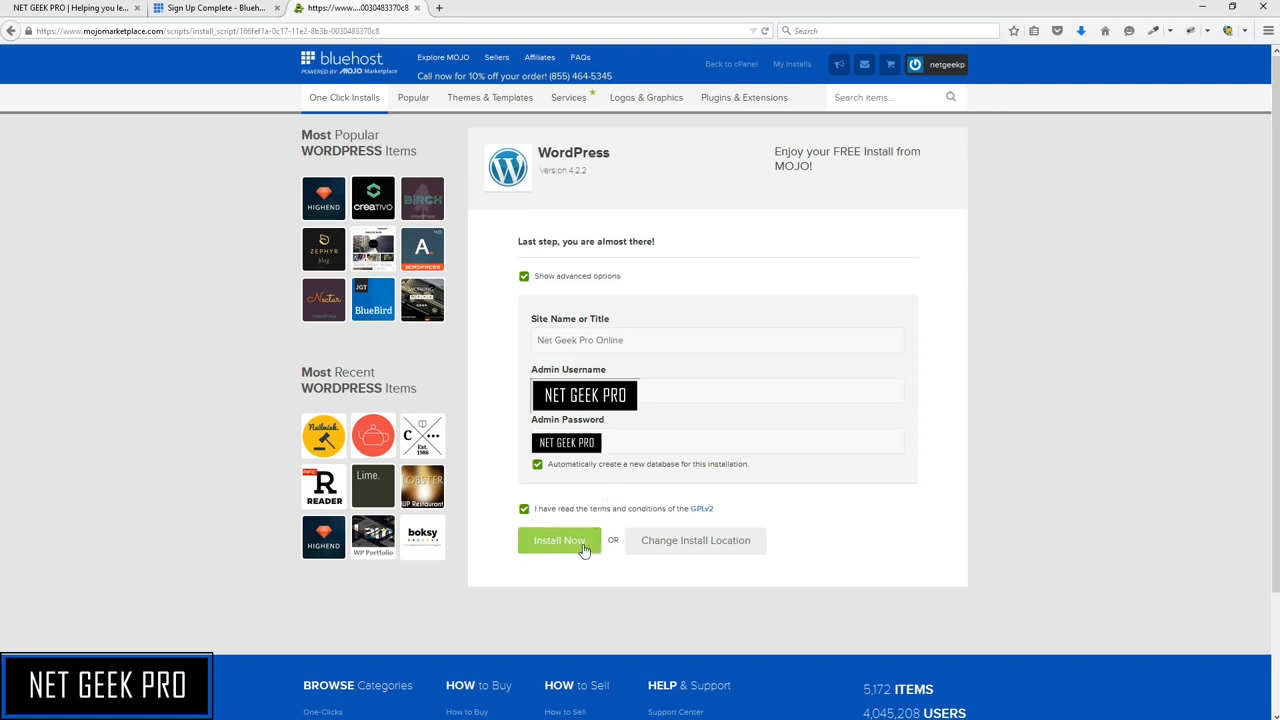
left_click(585, 545)
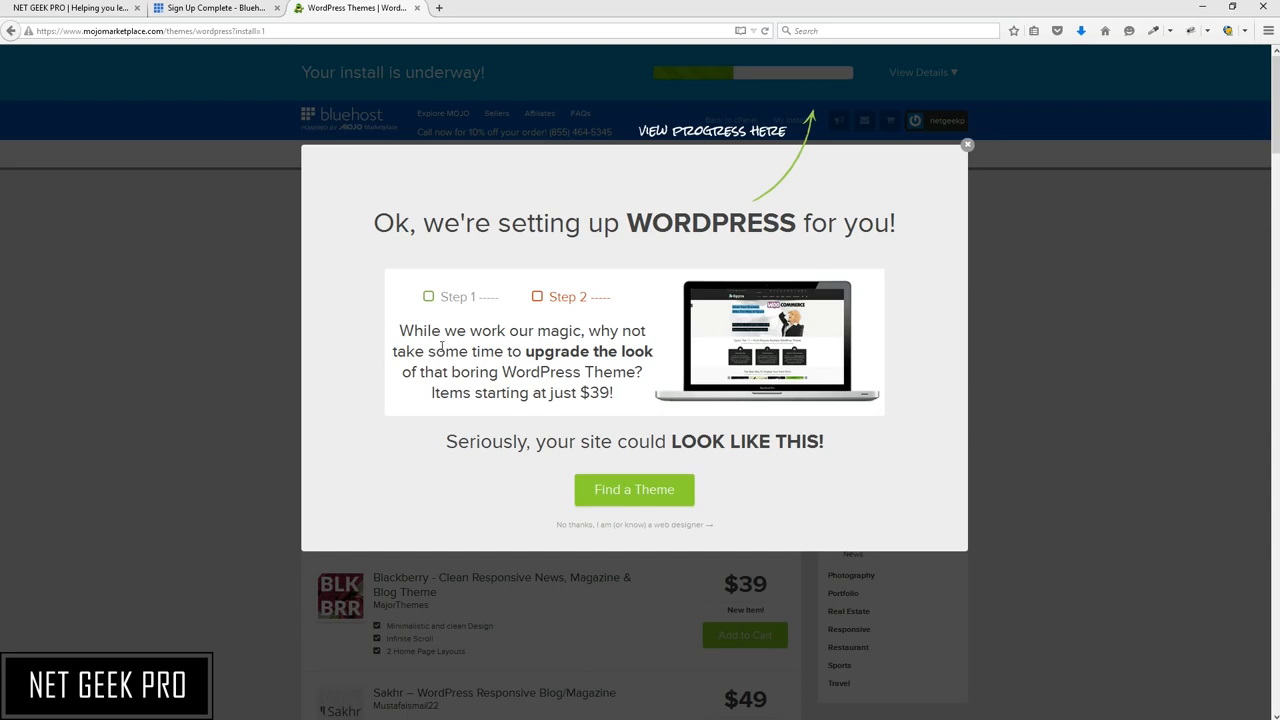
Decline the theme upgrade offer and open the installation credentials for the new WordPress site.
left_click(587, 527)
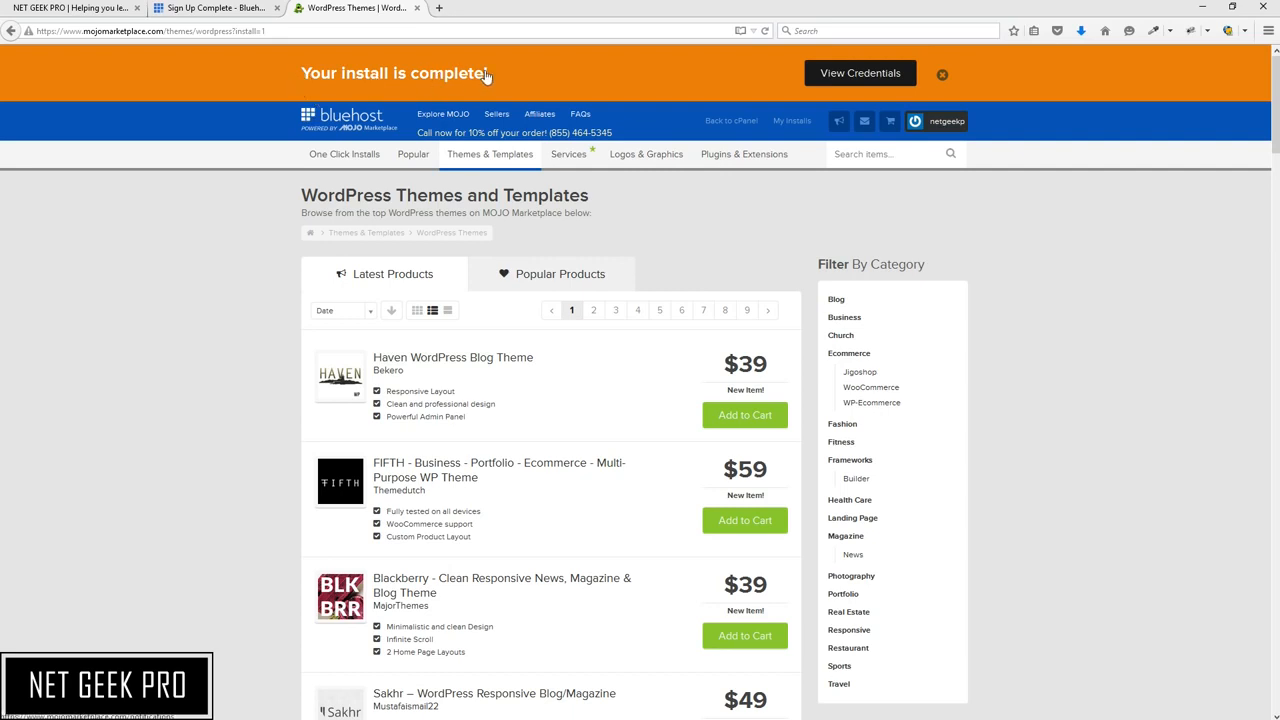
left_click(847, 77)
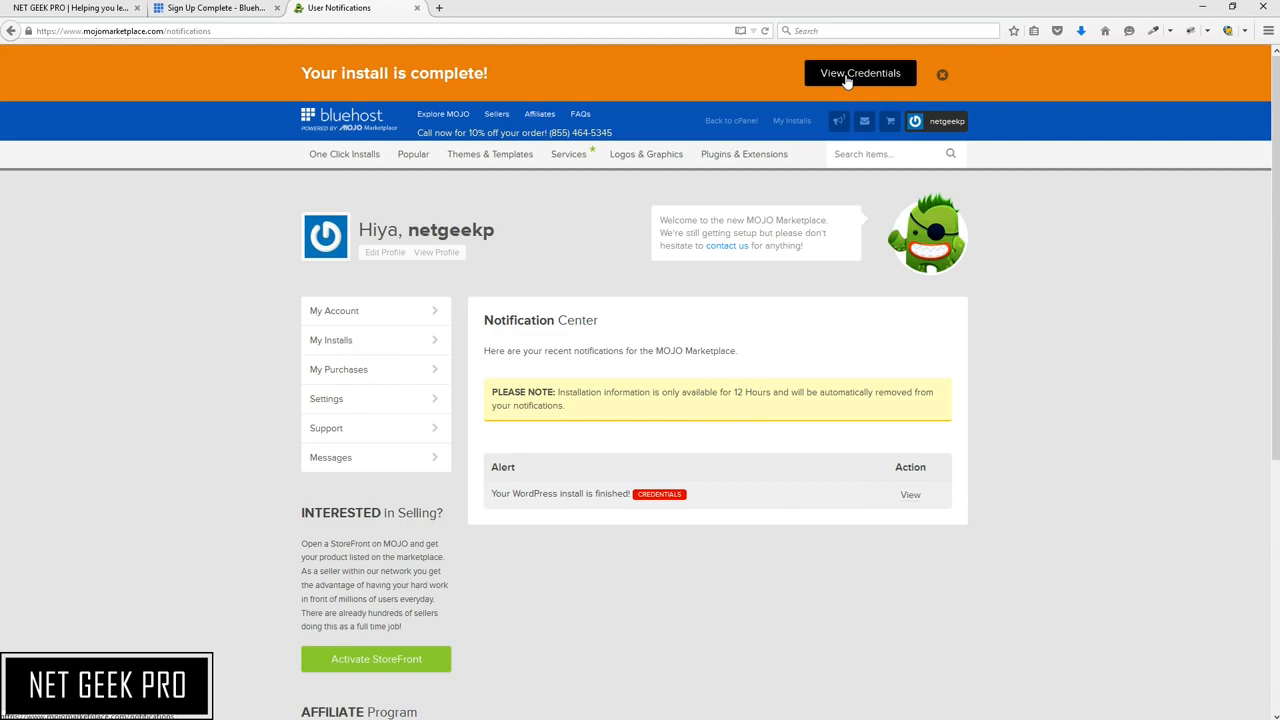
left_click(847, 77)
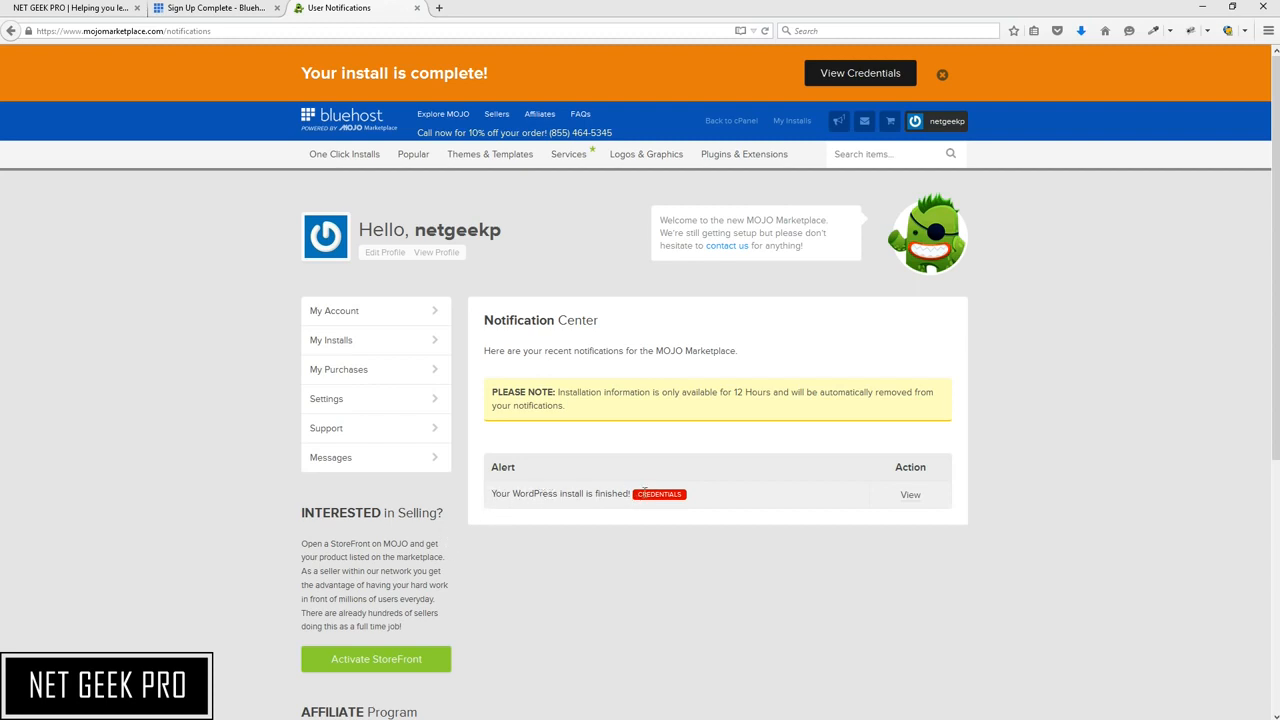
left_click(912, 496)
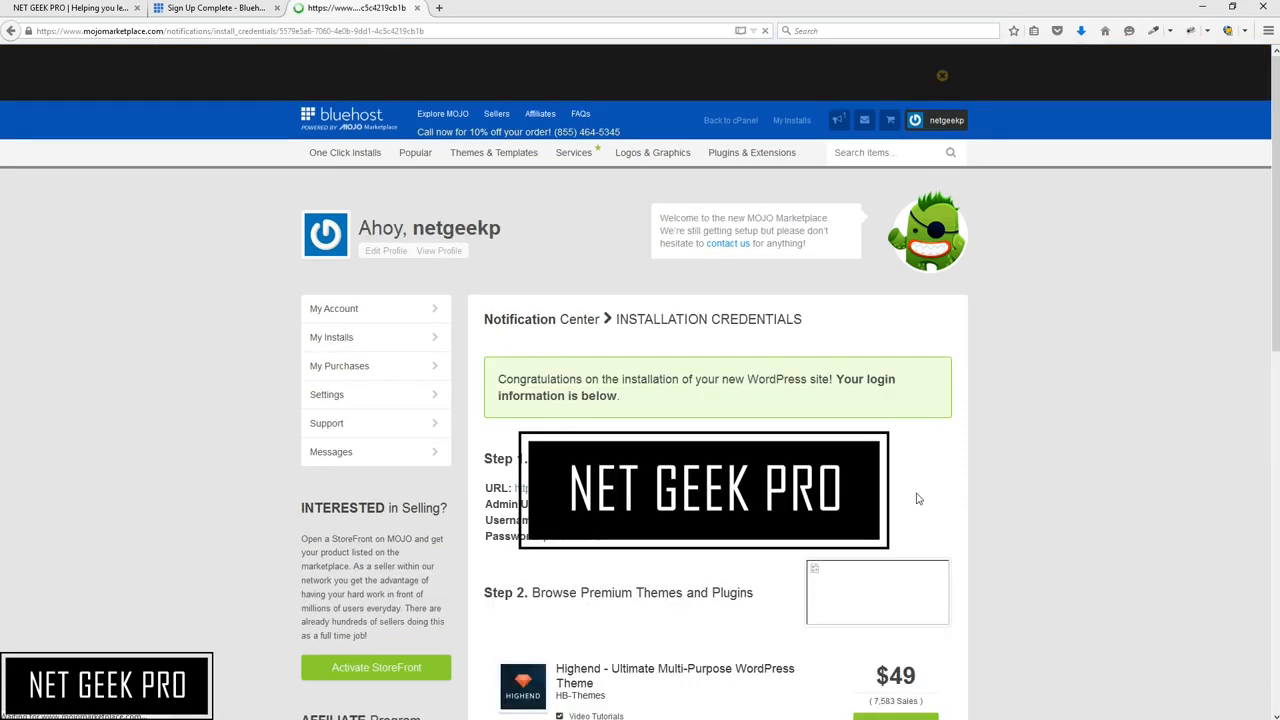
Review the site URL and admin URL listed in the WordPress installation credentials.
scroll(918, 498, "down", 1)
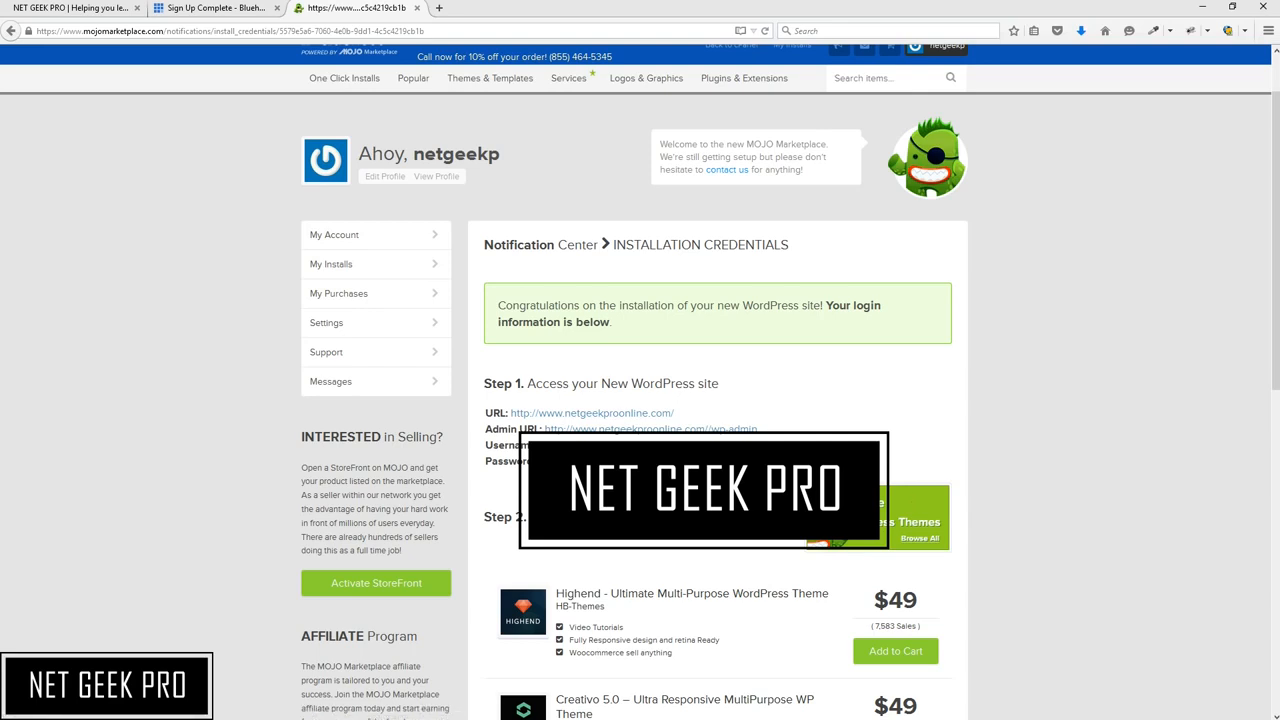
left_click_drag(507, 412, 678, 412)
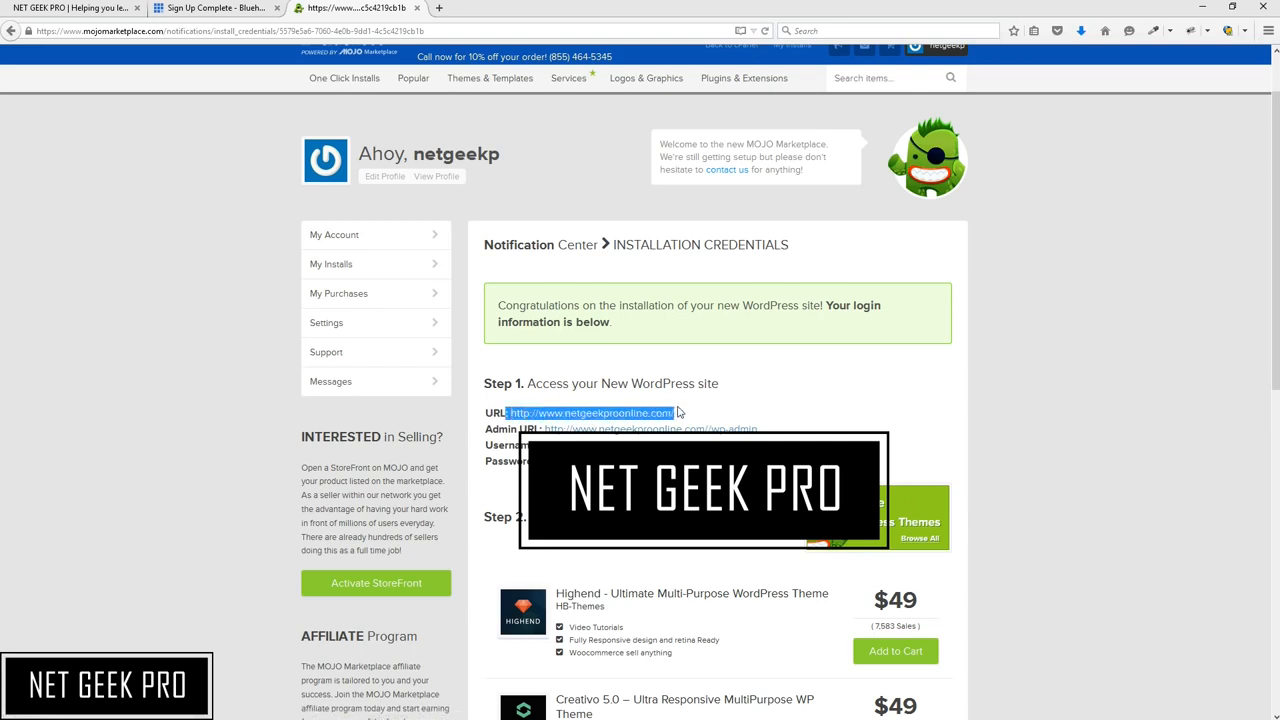
left_click_drag(542, 428, 771, 432)
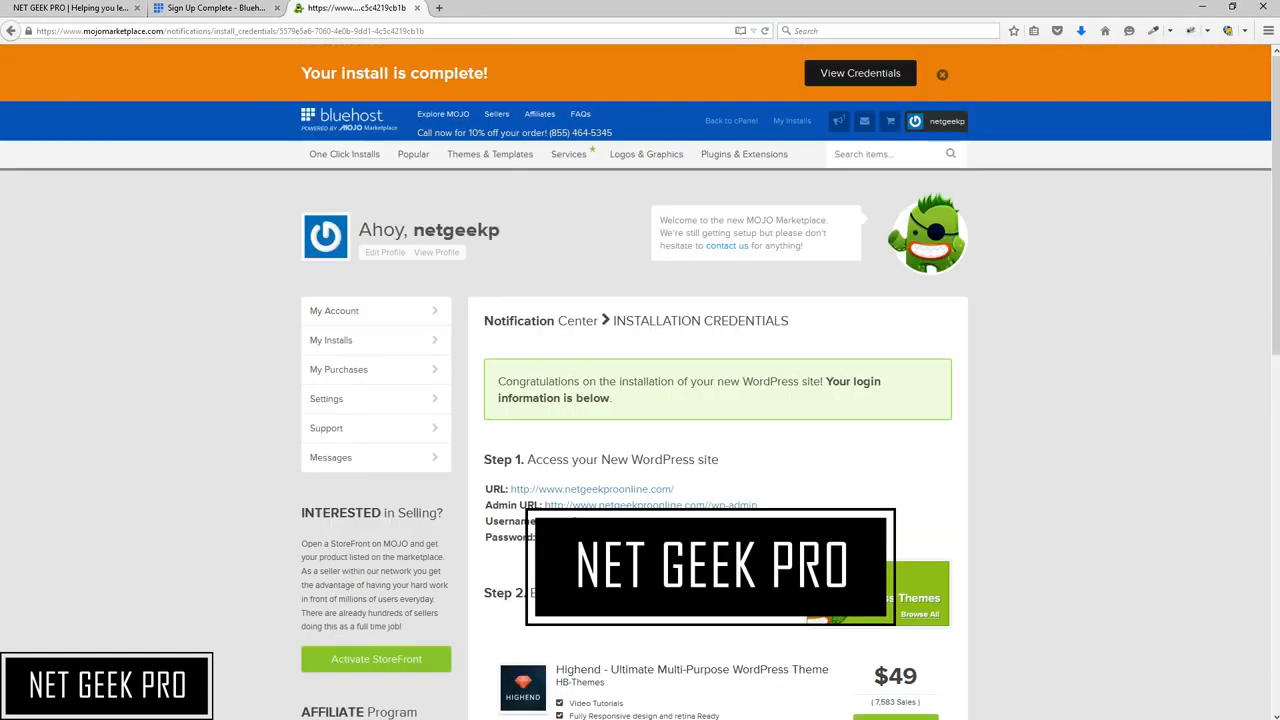
Open the new website and log in to its WordPress admin with the admin username and password.
left_click(554, 492)
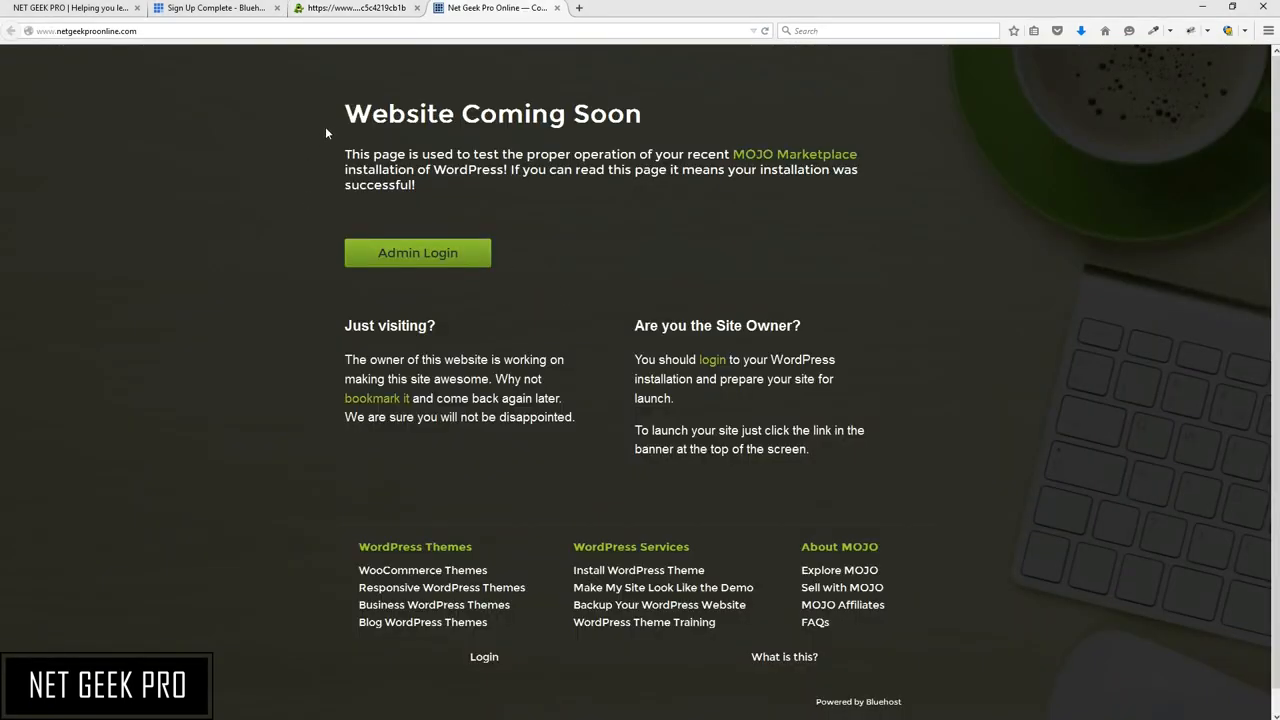
left_click(422, 258)
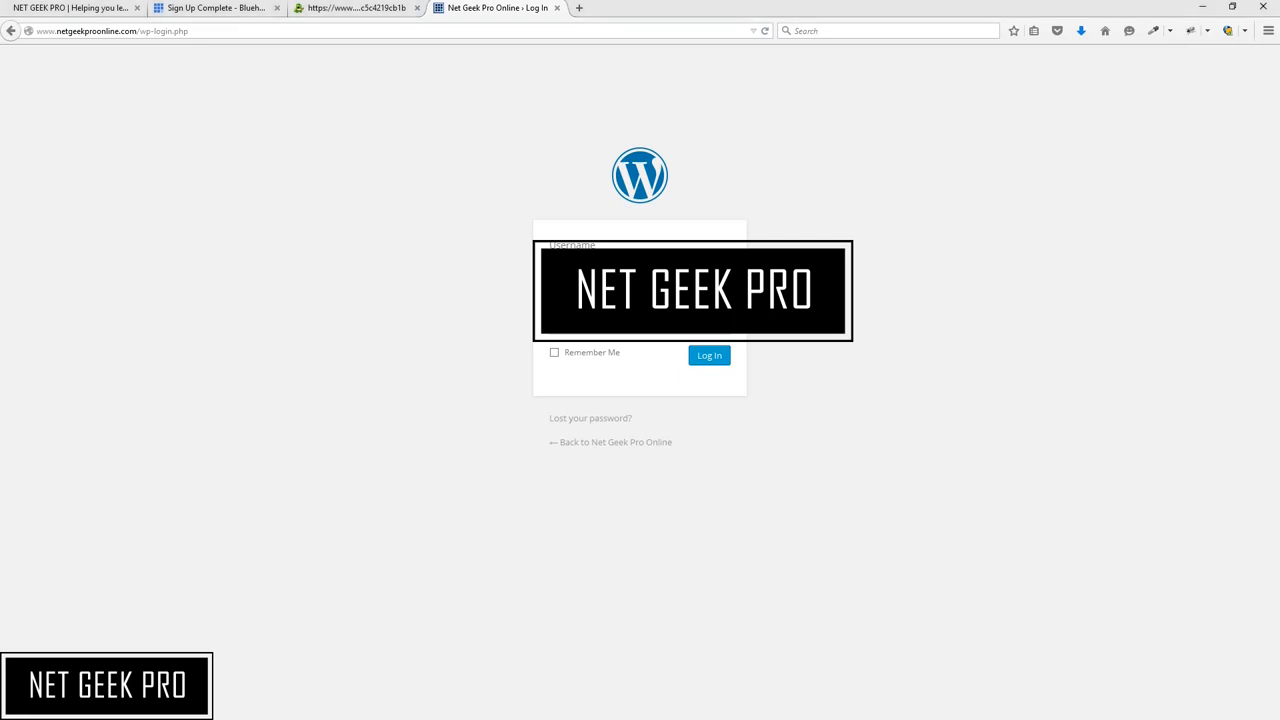
left_click(640, 320)
left_click(713, 357)
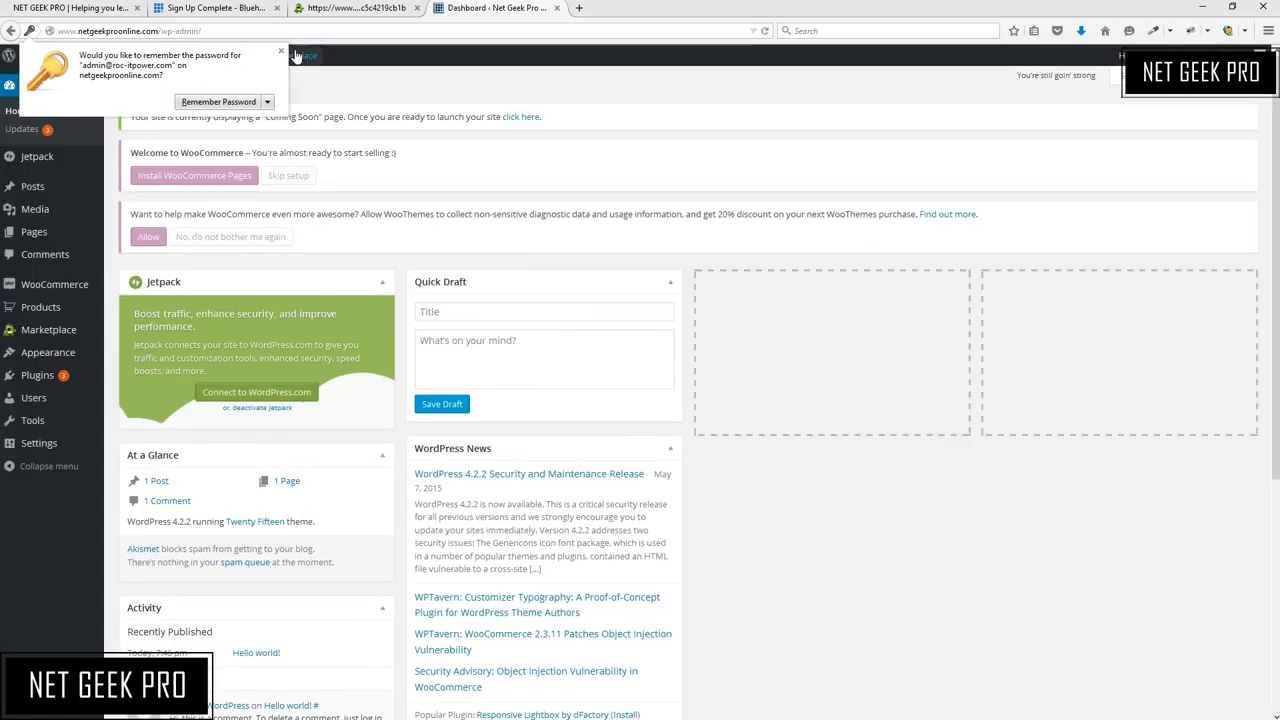
Dismiss the browser's save-password prompt and visit the Net Geek Pro Online site from the dashboard.
left_click(281, 50)
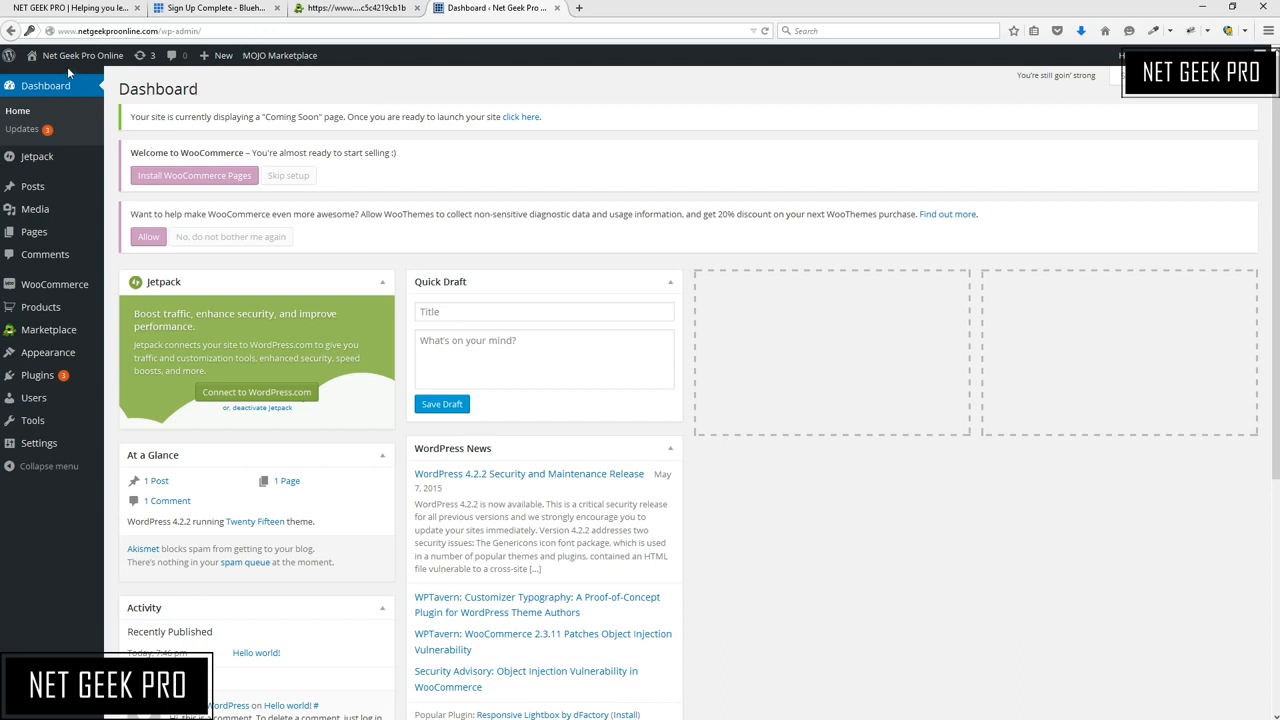
mouse_move(70, 62)
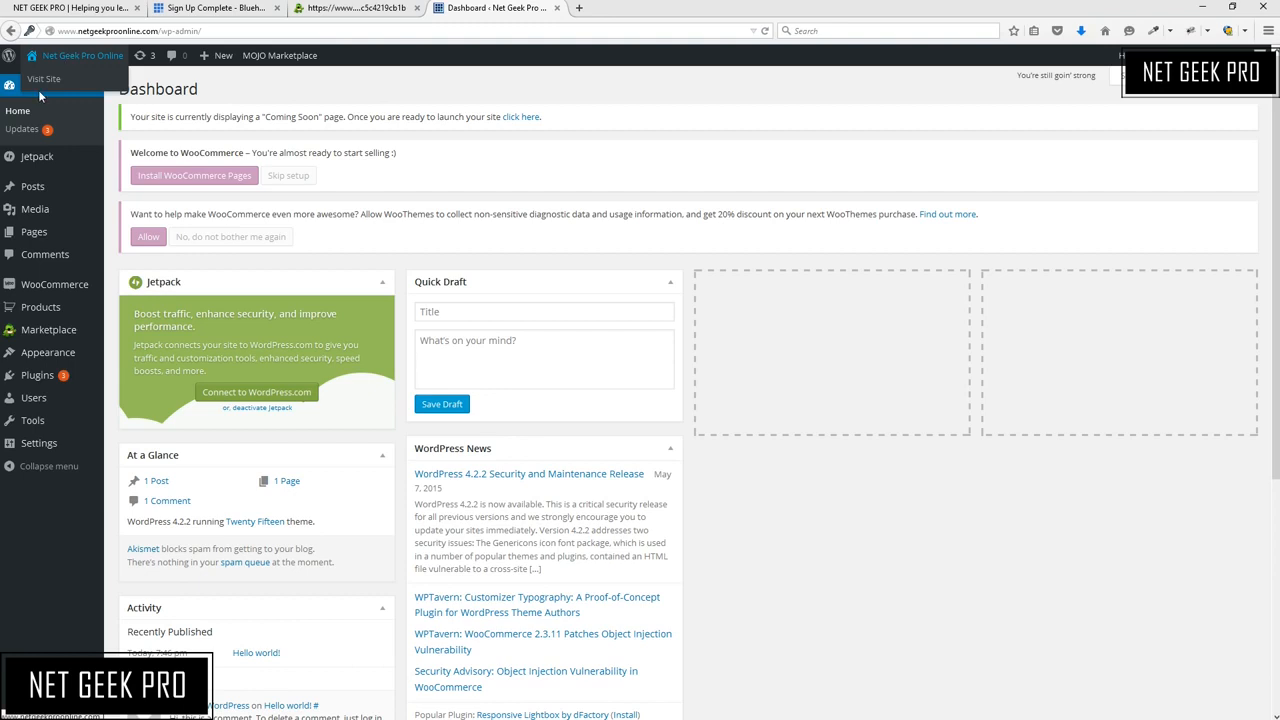
left_click(41, 85)
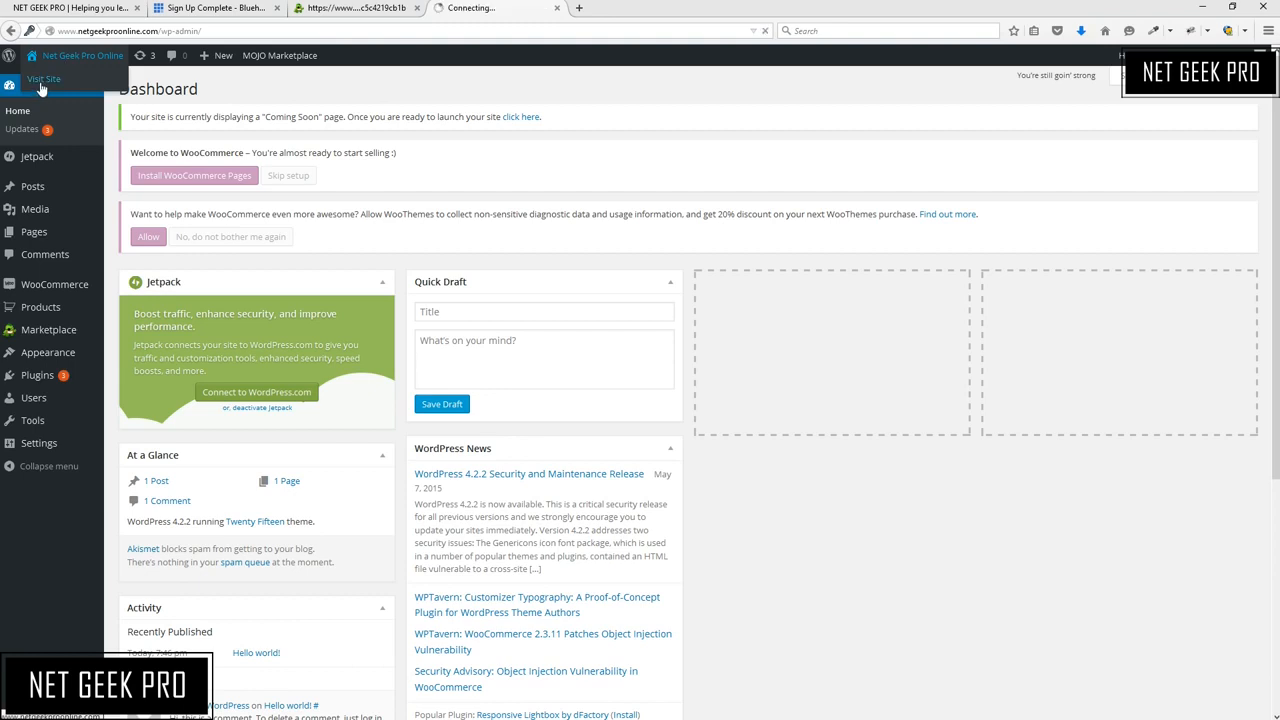